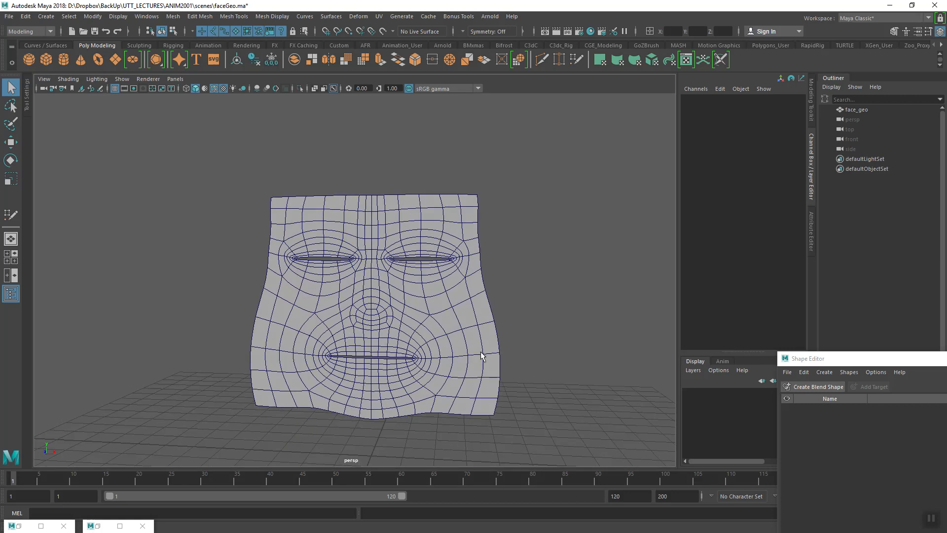
- Select the face mesh and examine its edge flow around the eyes, nose and mouth
left_click_drag(516, 316, 371, 326, "alt")
scroll(404, 324, "down", 4)
scroll(371, 325, "up", 2)
left_click_drag(475, 306, 421, 338)
scroll(394, 336, "up", 3)
right_click_drag(405, 351, 454, 358, "alt")
left_click_drag(454, 358, 466, 363, "alt")
right_click_drag(467, 364, 376, 353, "alt")
left_click_drag(376, 353, 375, 354, "alt")
right_click_drag(375, 355, 416, 350, "alt")
middle_click_drag(416, 356, 433, 315, "alt")
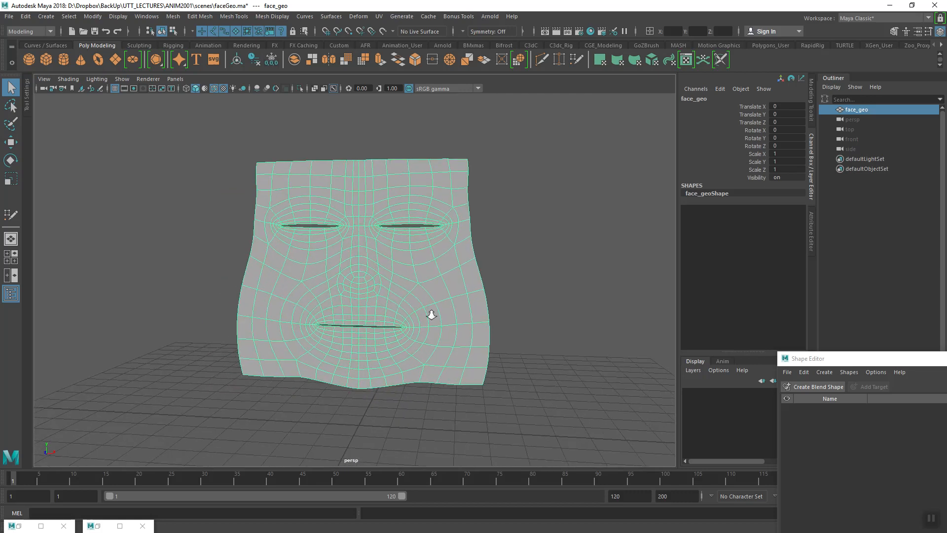
right_click_drag(432, 315, 442, 351, "alt")
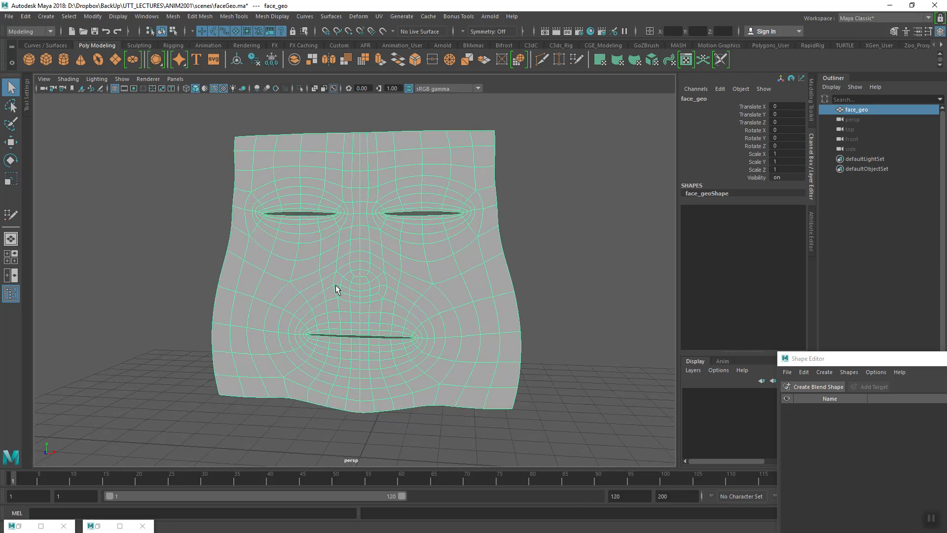
right_click_drag(414, 340, 295, 321, "alt")
left_click_drag(295, 321, 358, 346, "alt")
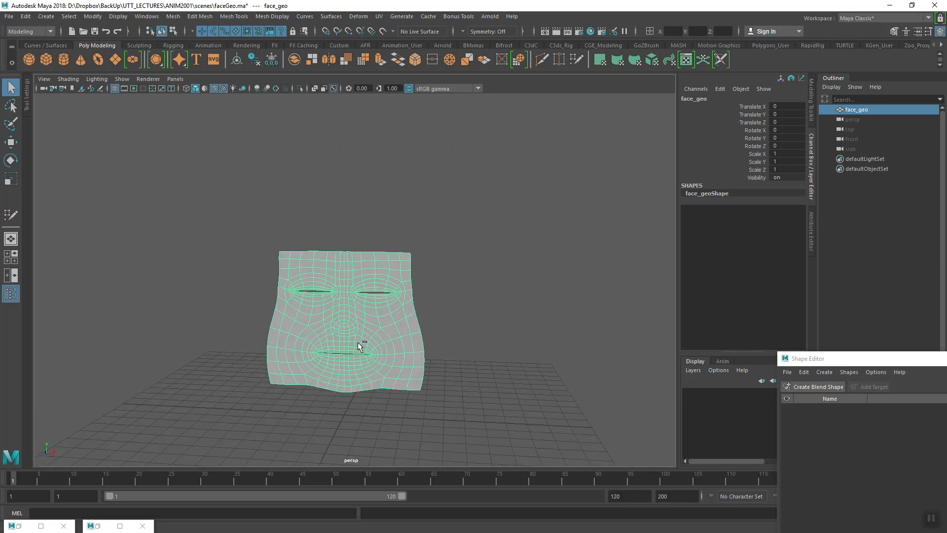
- Duplicate the face mesh and move the copy above the original, to about 3.8 in X and 9.4 in Y
key("ctrl+d")
key("w")
left_click_drag(376, 293, 451, 115)
middle_click_drag(452, 114, 381, 286, "alt")
left_click_drag(452, 159, 458, 144)
- Compare the original face mesh with its duplicate, selecting each one in turn
left_click_drag(424, 301, 389, 350)
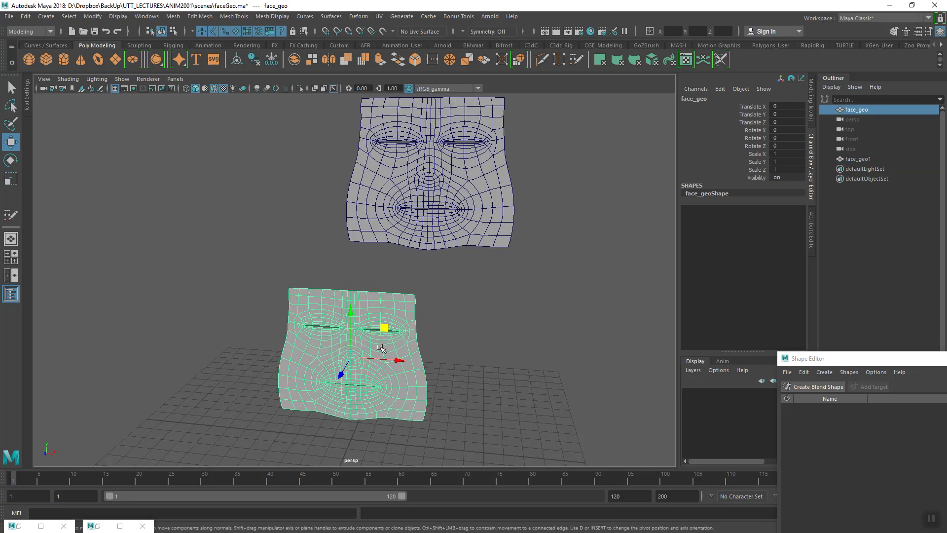
left_click_drag(432, 314, 427, 360, "alt")
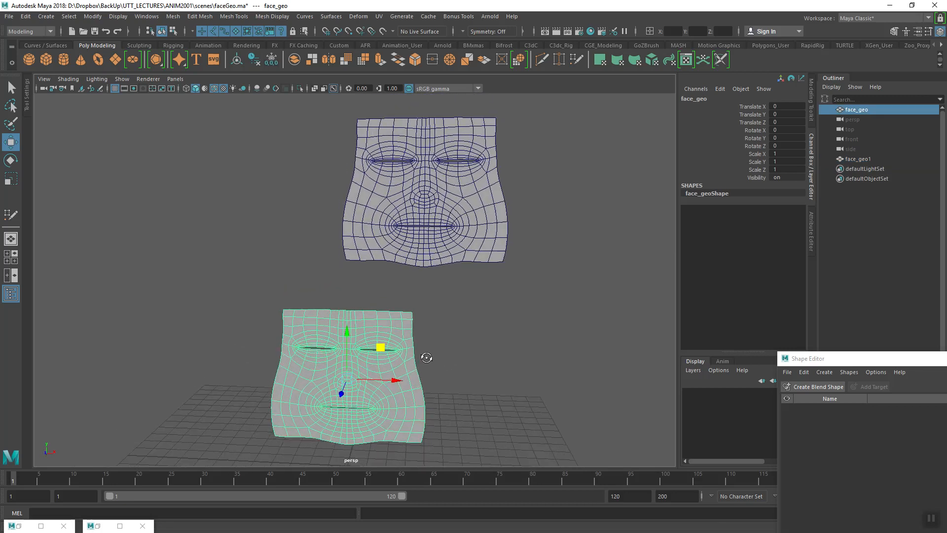
left_click(457, 259)
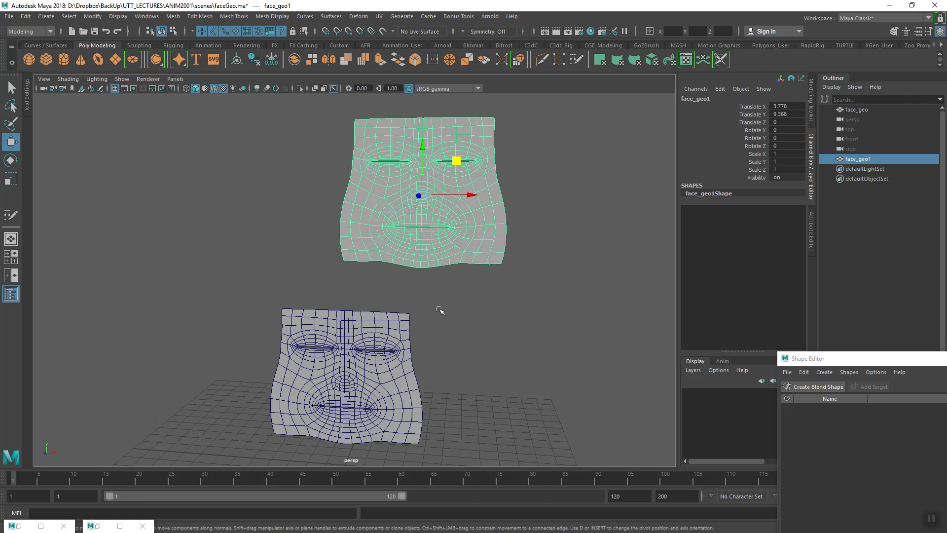
mouse_move(409, 361)
left_mouse_down("alt")
mouse_move(402, 365)
mouse_move(413, 358)
mouse_move(398, 331)
mouse_move(407, 345)
left_mouse_up("alt")
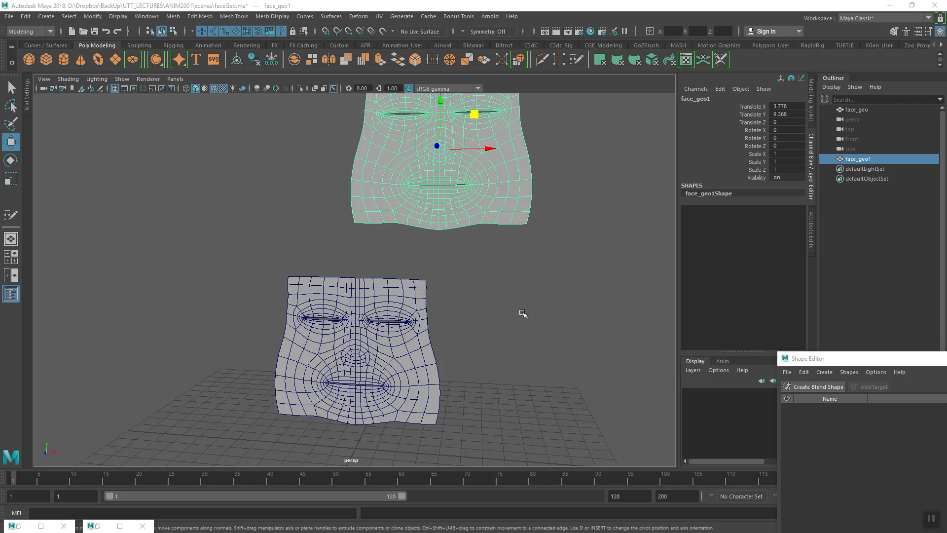
left_click_drag(449, 298, 401, 311, "alt")
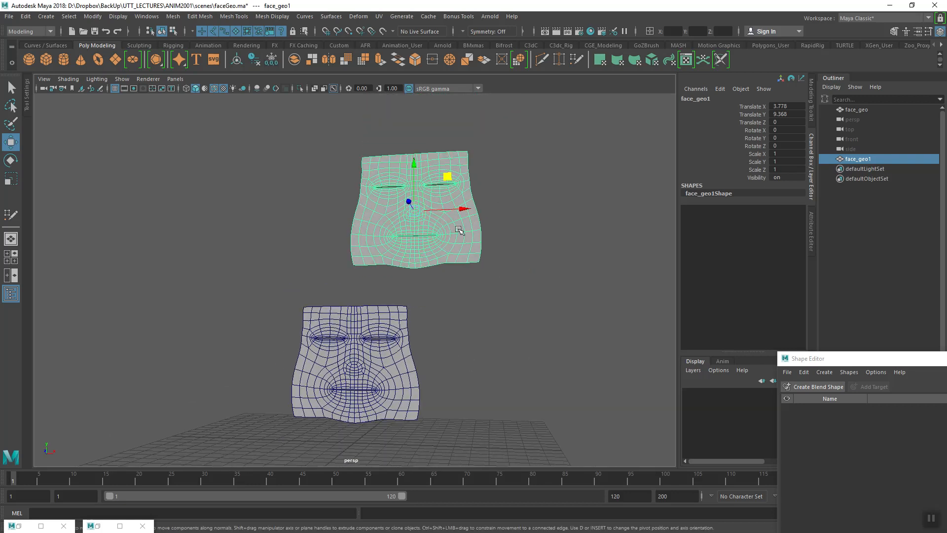
left_click_drag(438, 261, 440, 289, "alt")
middle_click_drag(392, 302, 370, 283, "alt")
right_click_drag(370, 283, 433, 296, "alt")
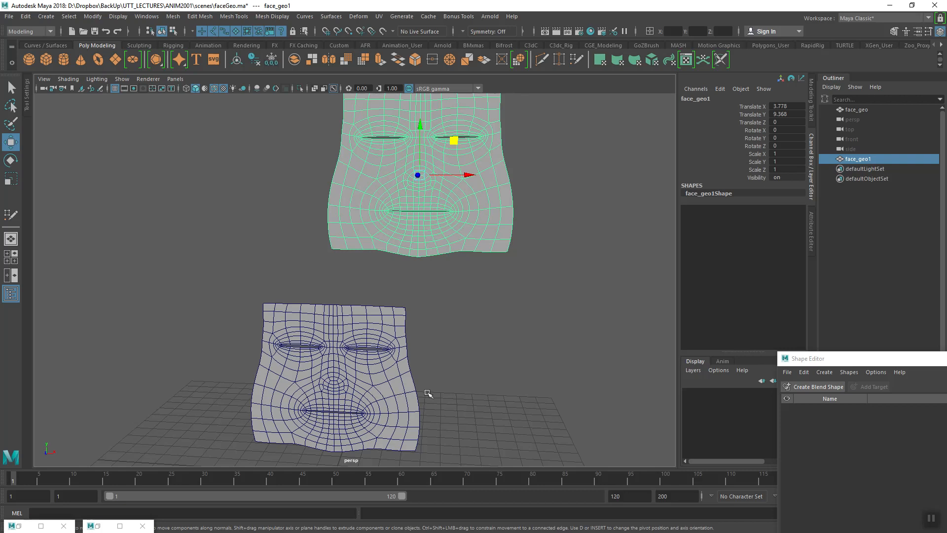
left_click(392, 404)
left_click_drag(378, 412, 437, 408, "alt")
right_click_drag(437, 408, 359, 374, "alt")
left_click_drag(359, 374, 401, 349, "alt")
middle_click_drag(402, 349, 385, 372, "alt")
right_click_drag(385, 373, 491, 298, "alt")
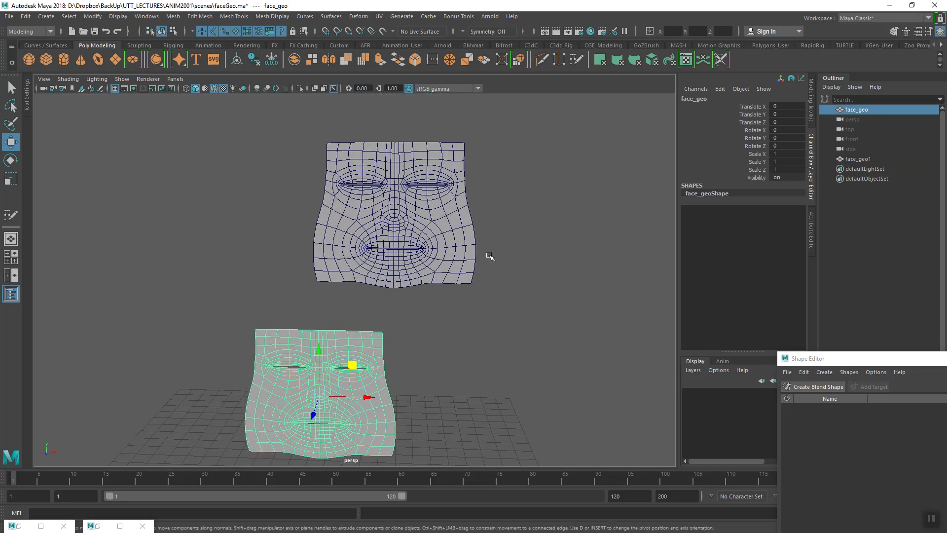
- Rename the duplicated face mesh to face_smile_geo and set its Translate X to 0
left_click_drag(489, 256, 433, 293)
left_click(700, 98)
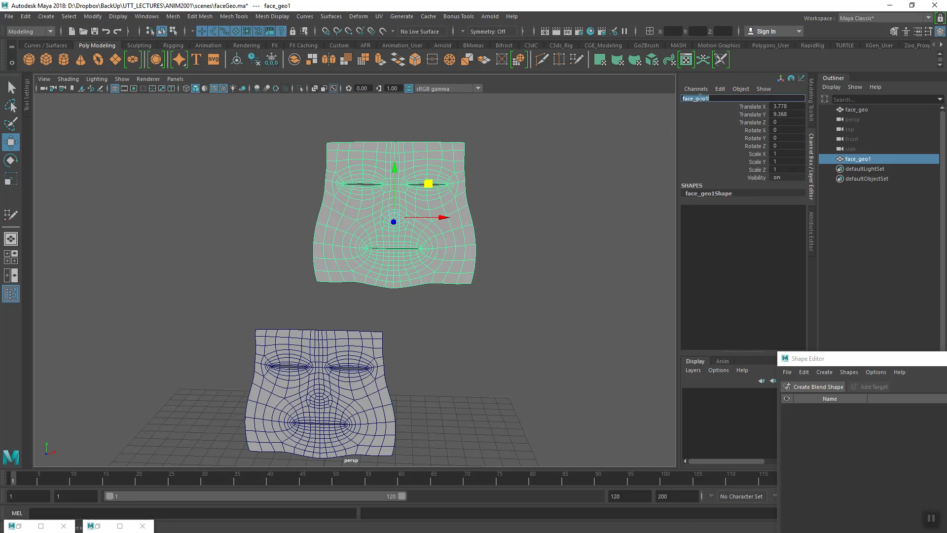
left_click(721, 98)
key("Return")
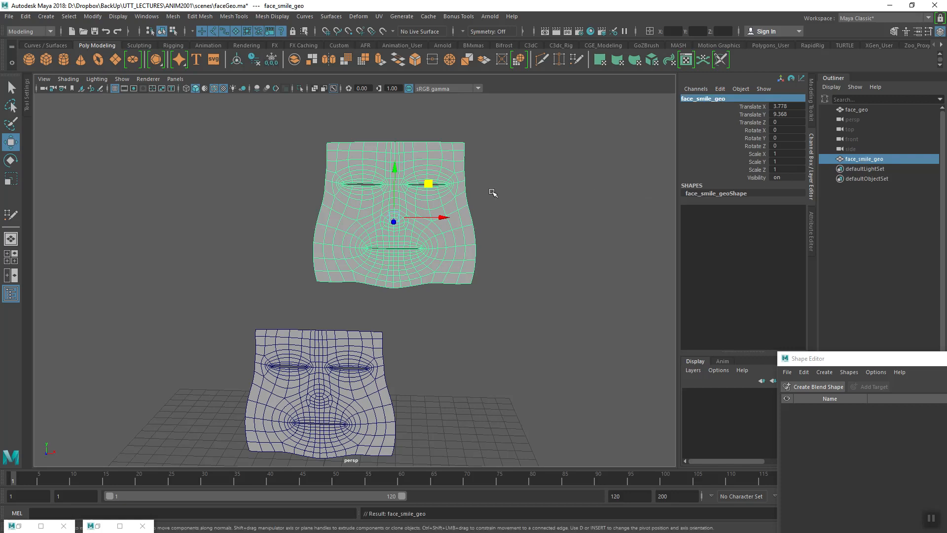
left_click(784, 107)
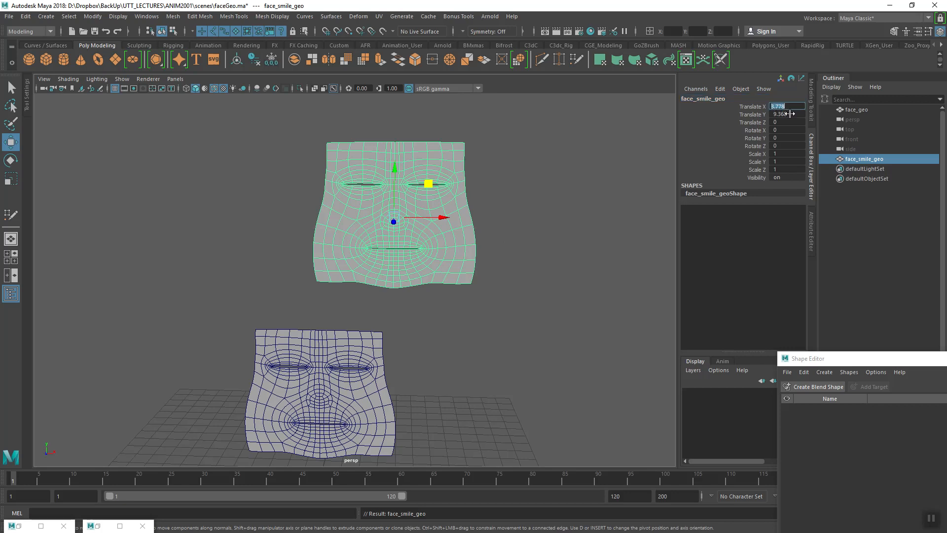
key("Return")
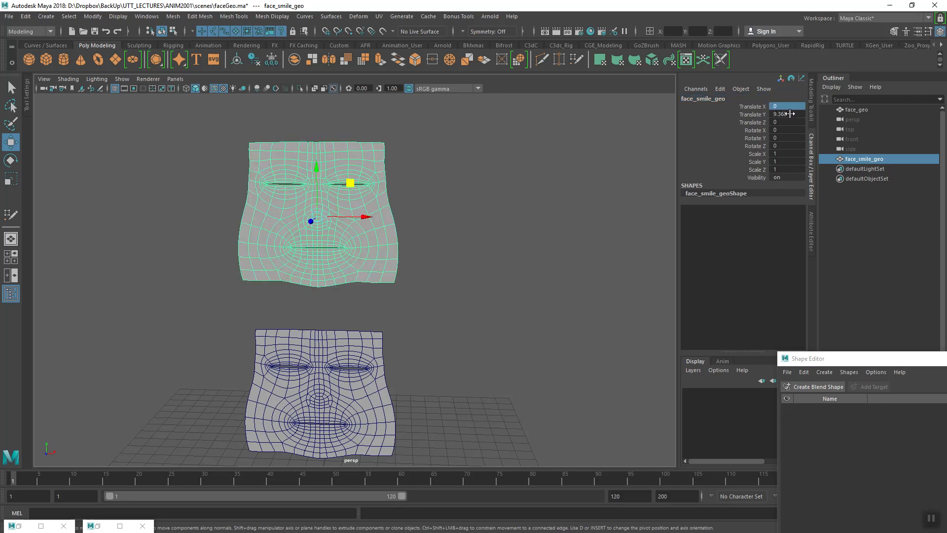
- Turn on Object X symmetry and select the vertex at the mouth corner of the smile mesh
scroll(424, 242, "up", 4)
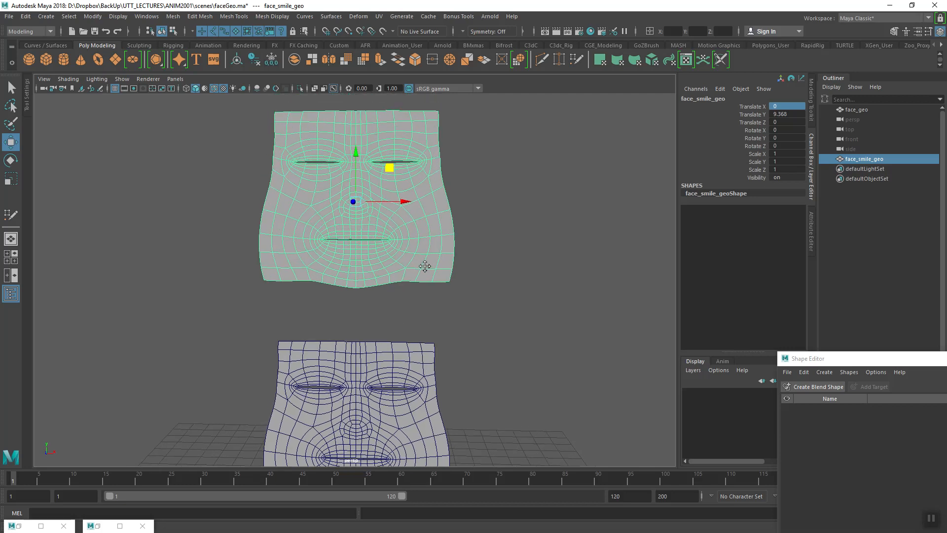
left_click(464, 29)
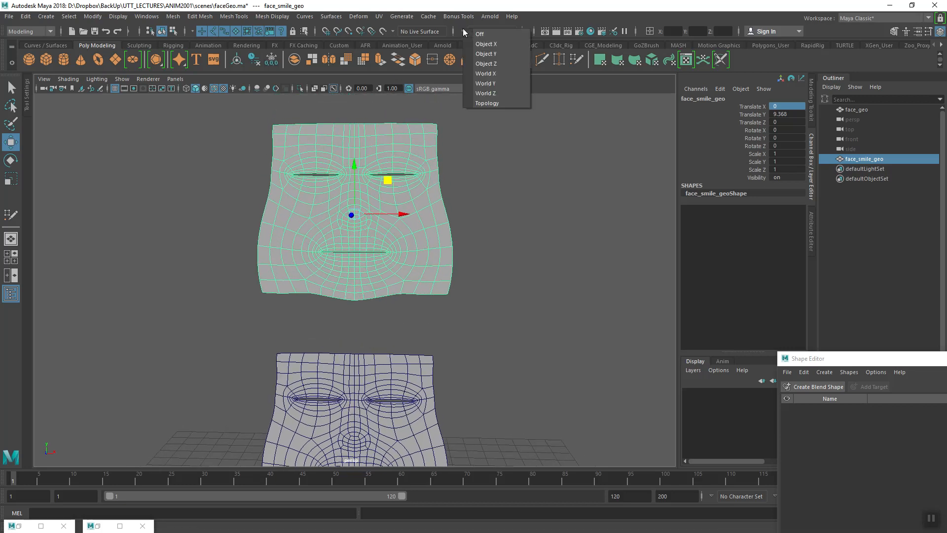
left_click(480, 44)
right_click_drag(393, 239, 357, 238)
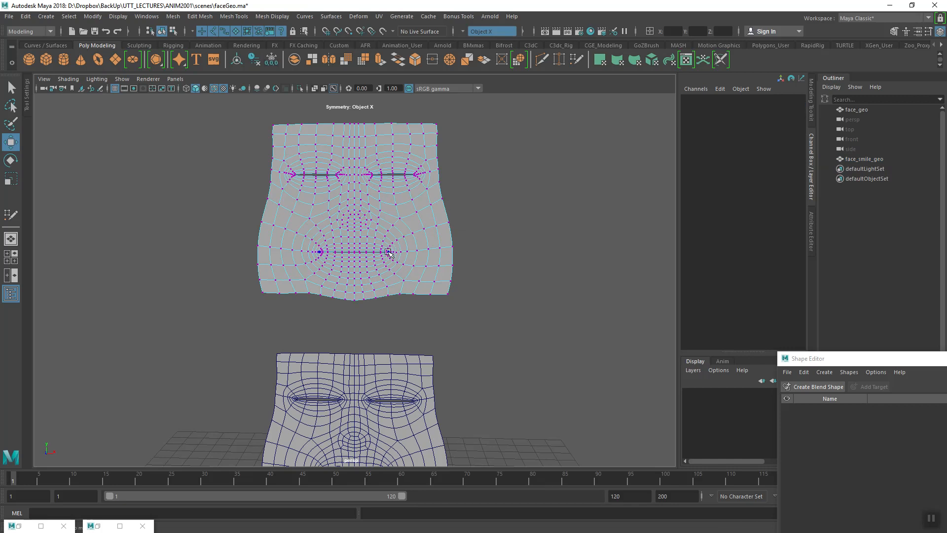
left_click(390, 251)
middle_click_drag(365, 277, 368, 267, "alt")
right_click_drag(368, 266, 400, 279, "alt")
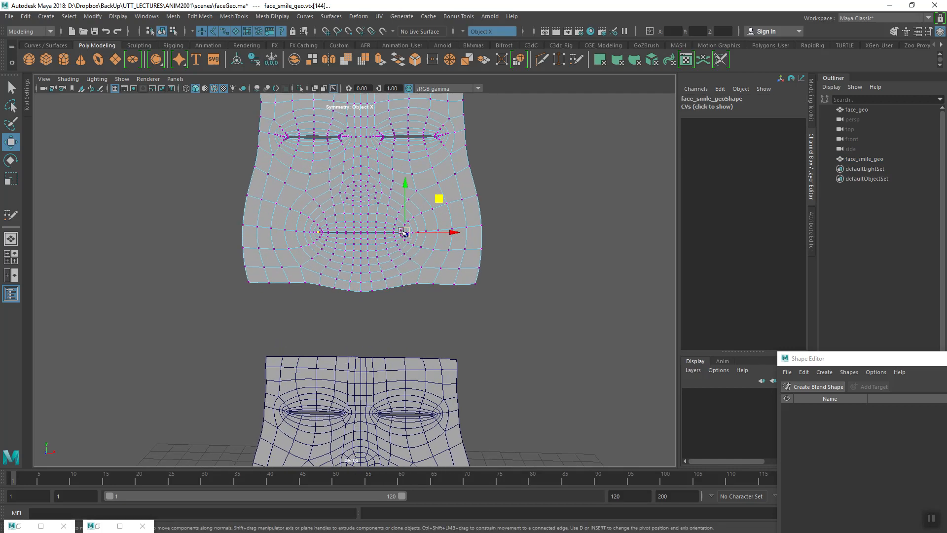
- Enable soft selection and adjust its falloff radius to cover the mouth corners and the surrounding cheek area
key("b")
left_click_drag(401, 233, 446, 266)
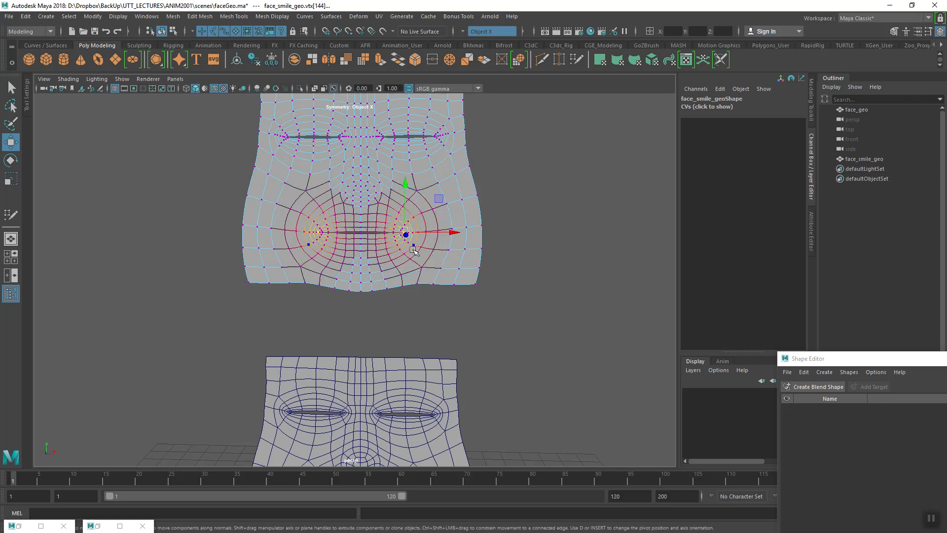
right_click_drag(414, 251, 452, 305, "alt")
left_click_drag(452, 305, 449, 299, "alt")
middle_click_drag(421, 292, 415, 310, "alt")
right_click_drag(412, 309, 416, 308, "alt")
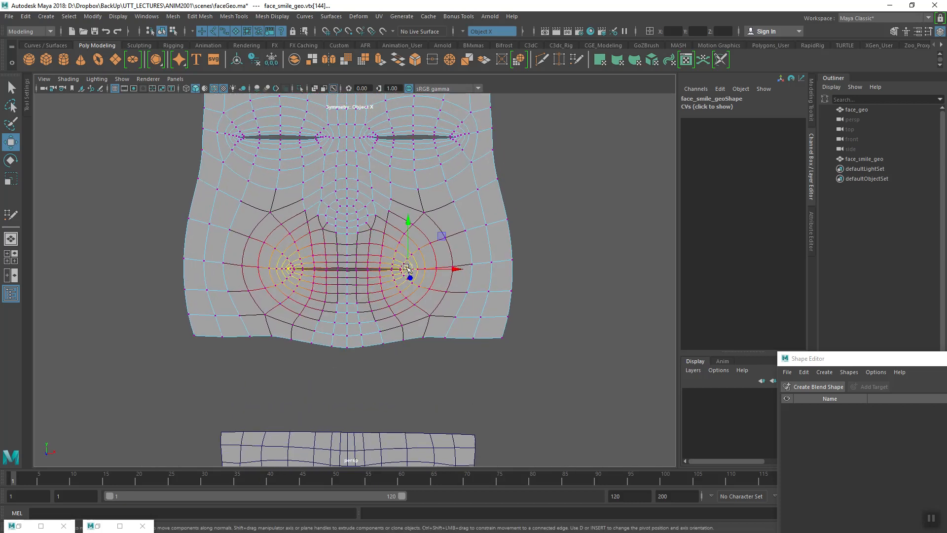
key("b")
left_click_drag(404, 269, 476, 318)
- Raise and rotate the soft-selected mouth corners into a smile, then return to object mode with nothing selected
middle_click_drag(443, 236, 453, 194)
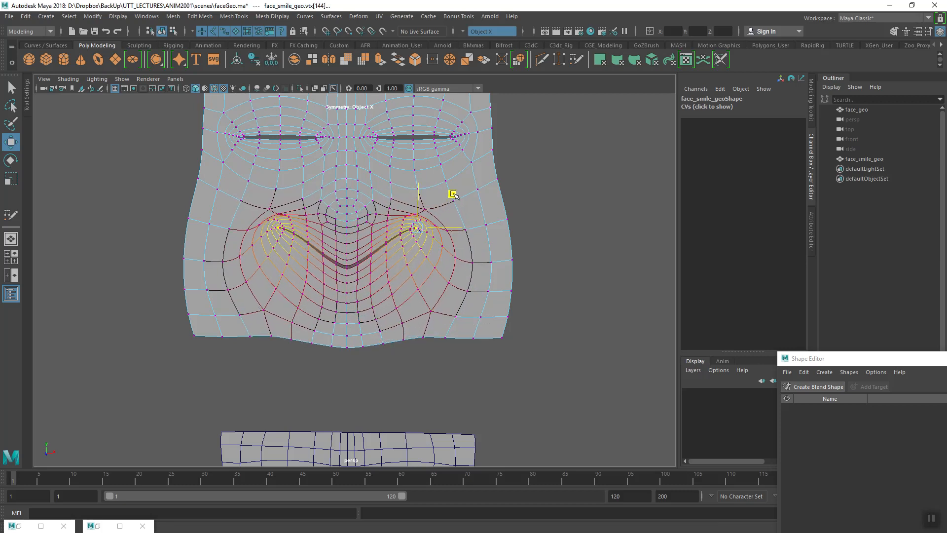
key("e")
middle_click_drag(441, 188, 401, 190)
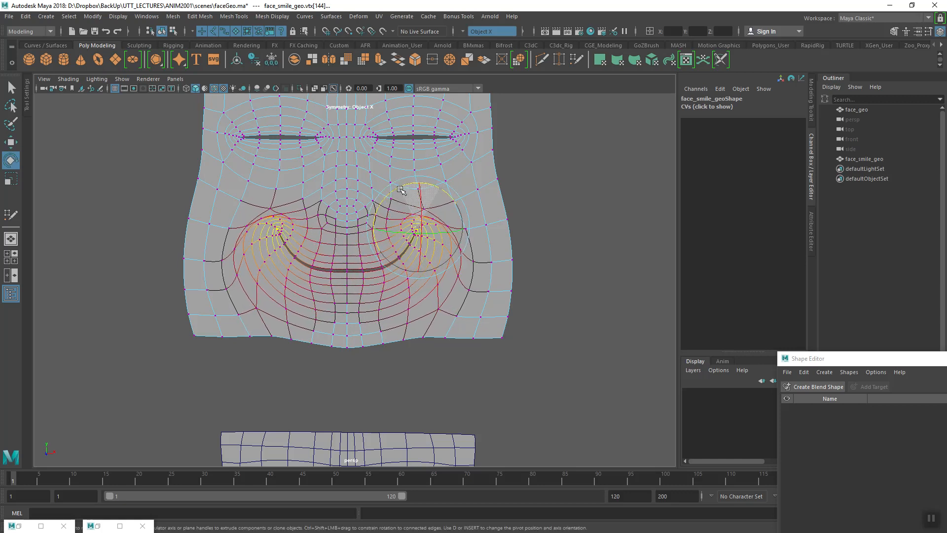
scroll(493, 296, "down", 3)
right_click_drag(401, 237, 481, 223)
left_click(457, 311)
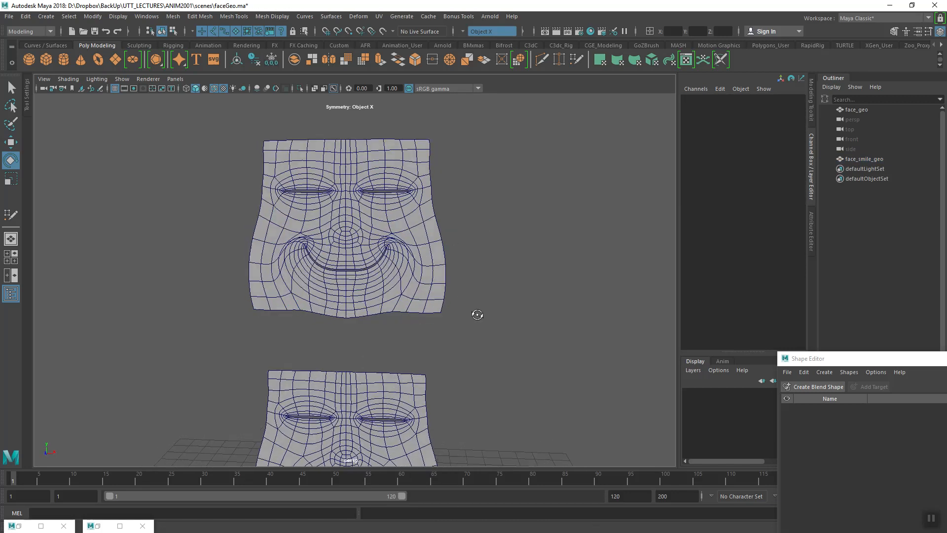
- Select the smile mesh first and add the original face mesh to the selection last
scroll(352, 296, "down", 3)
scroll(482, 279, "up", 4)
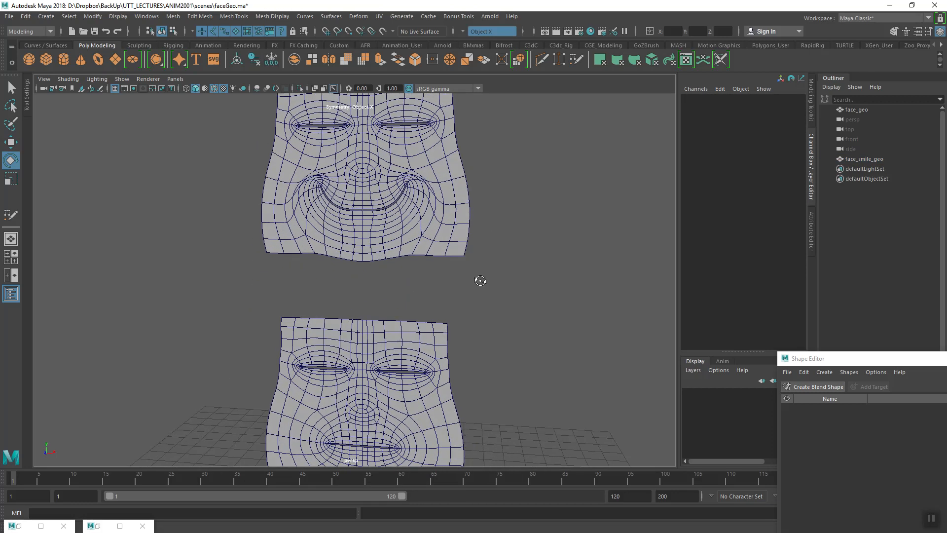
scroll(486, 265, "down", 5)
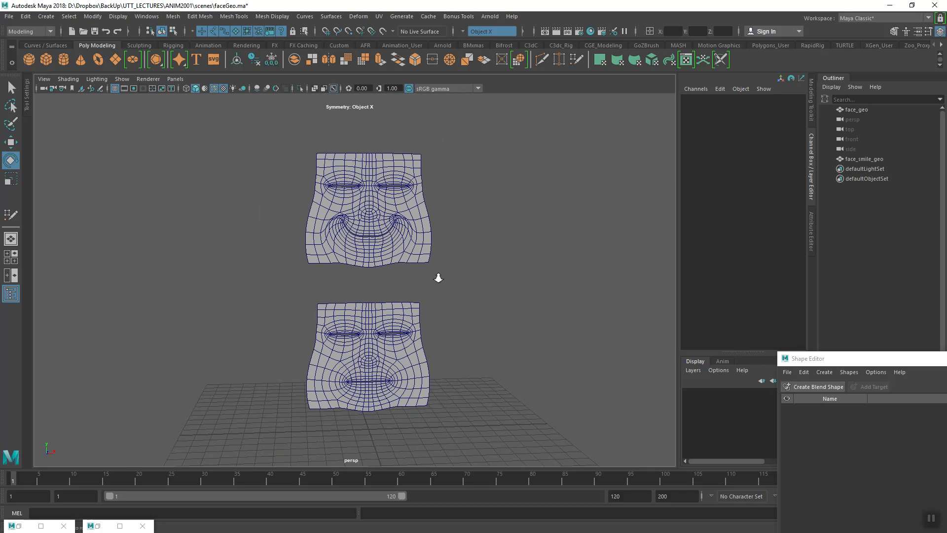
scroll(352, 267, "up", 2)
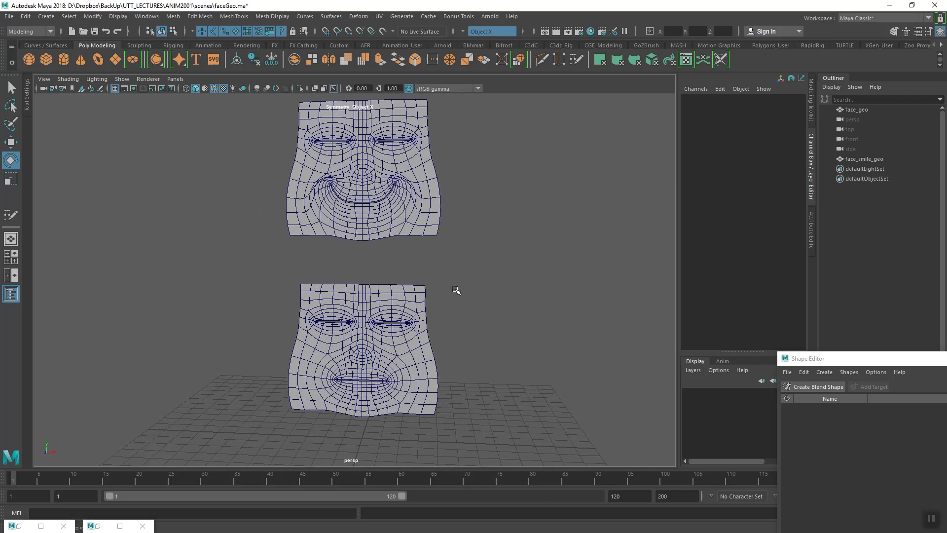
left_click(425, 223)
left_click(389, 396)
left_click_drag(389, 396, 456, 349, "alt")
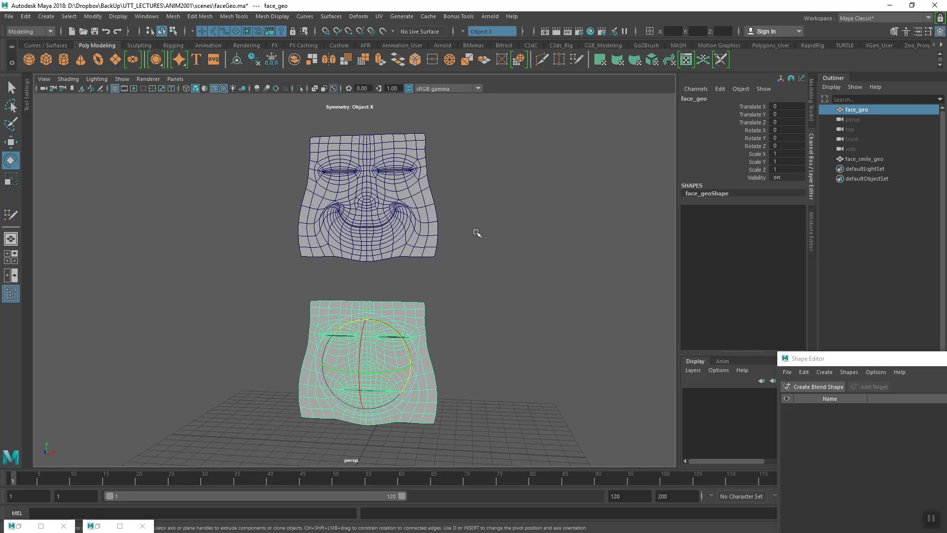
left_click(422, 256)
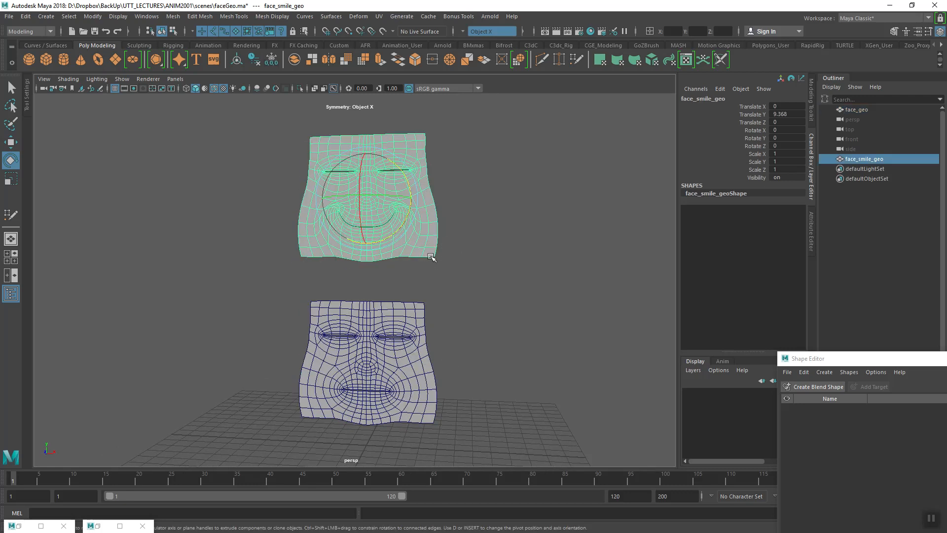
left_click(407, 323, "shift")
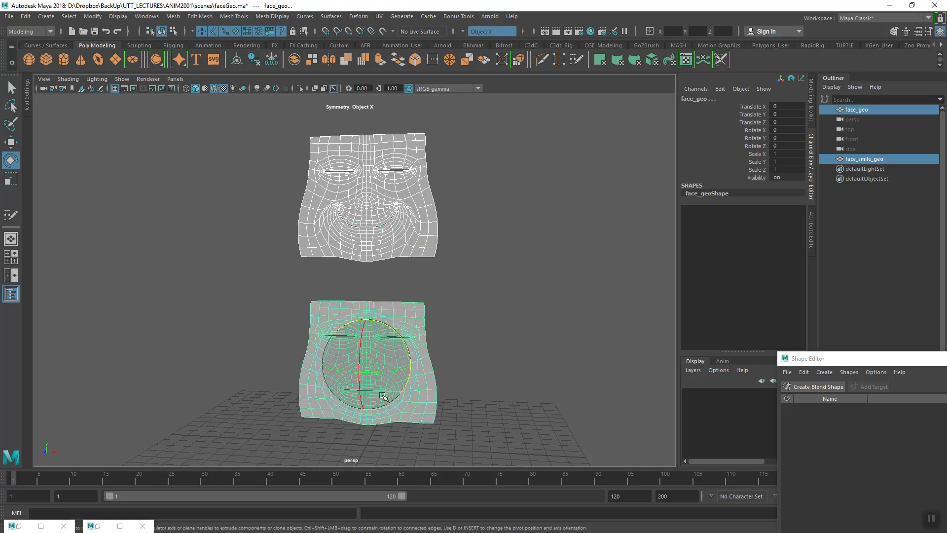
- Open the creation options for a new Blend Shape deformer with the smile and original face meshes selected
left_click(359, 17)
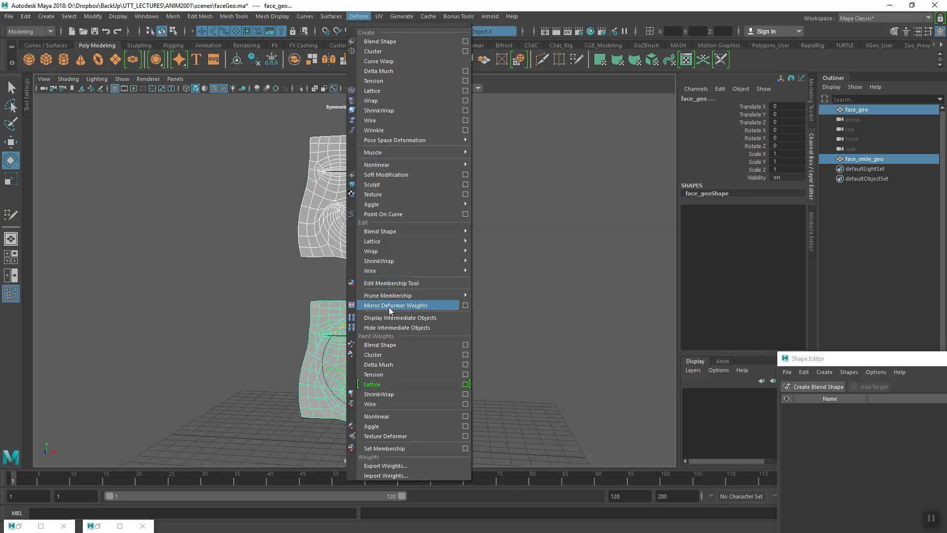
left_click(464, 345)
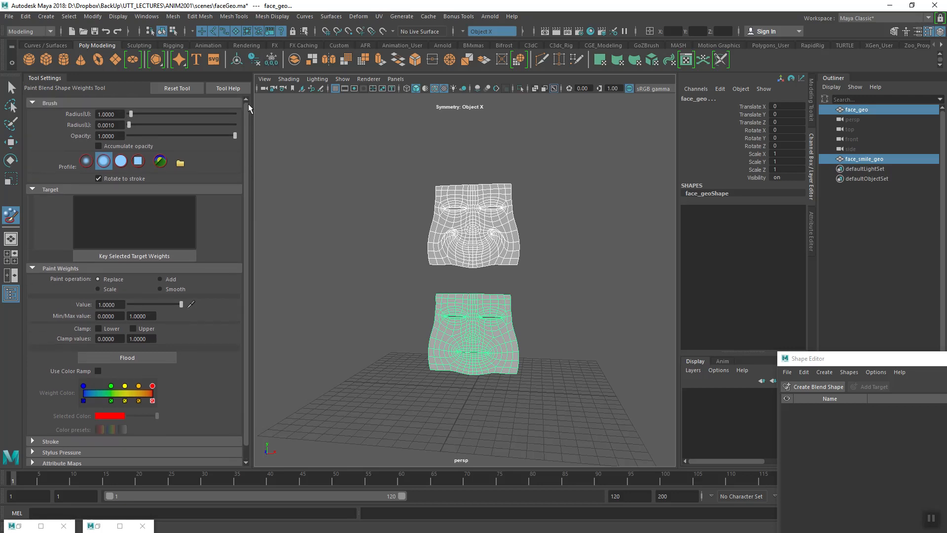
left_click(358, 18)
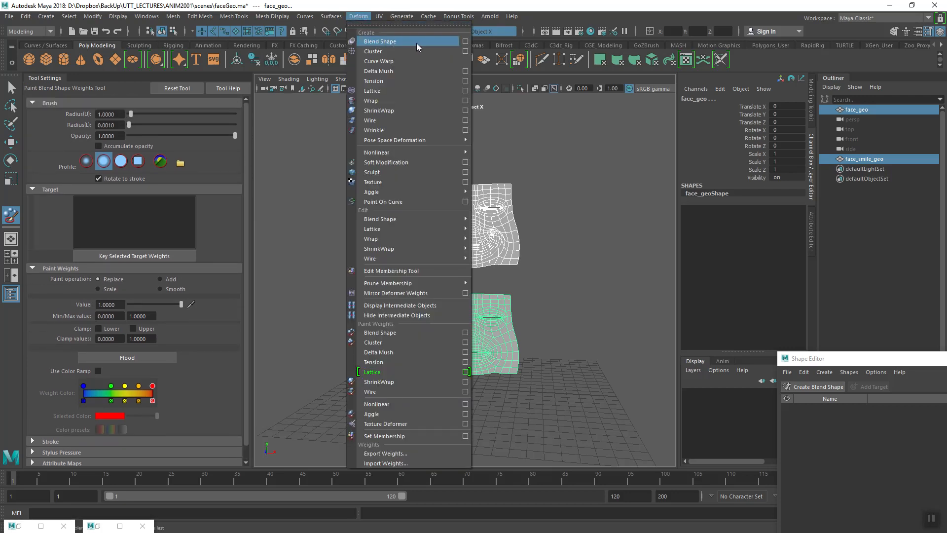
left_click(465, 42)
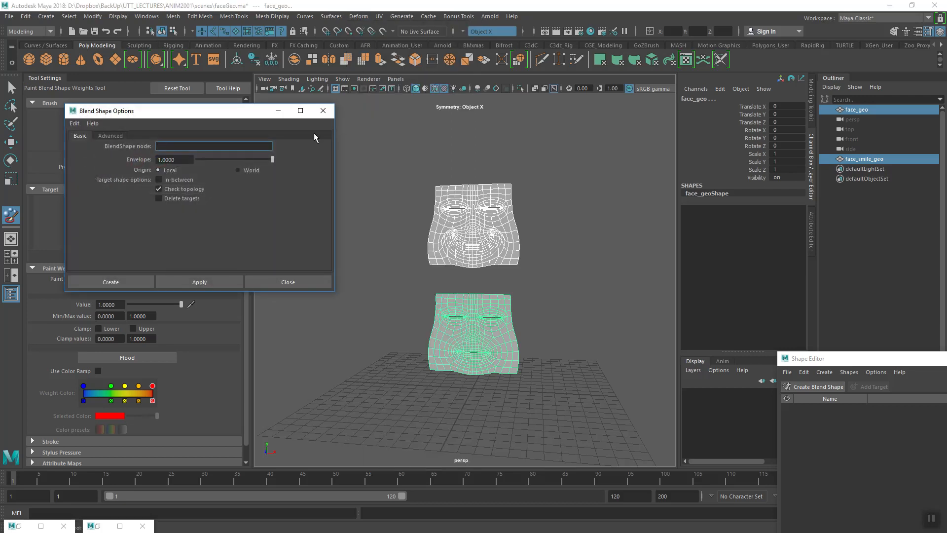
- Close the tool settings, name the blend shape node faceShapes and create it
left_click_drag(191, 110, 276, 145)
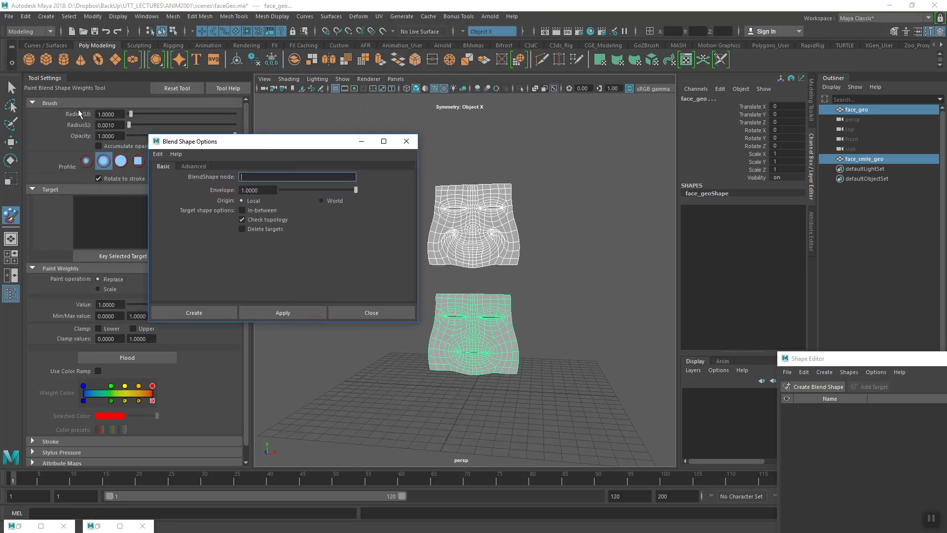
left_click(49, 78)
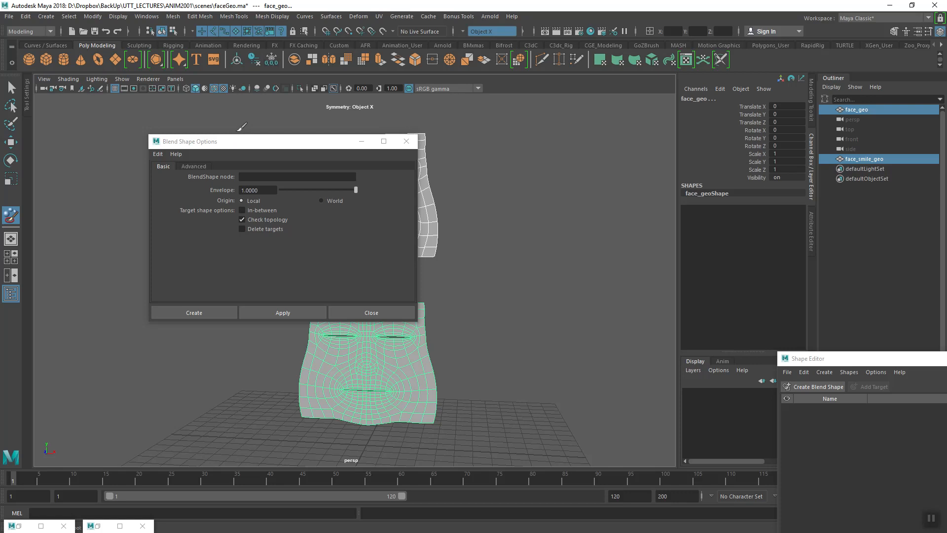
left_click_drag(256, 142, 140, 131)
middle_click_drag(376, 211, 470, 216, "alt")
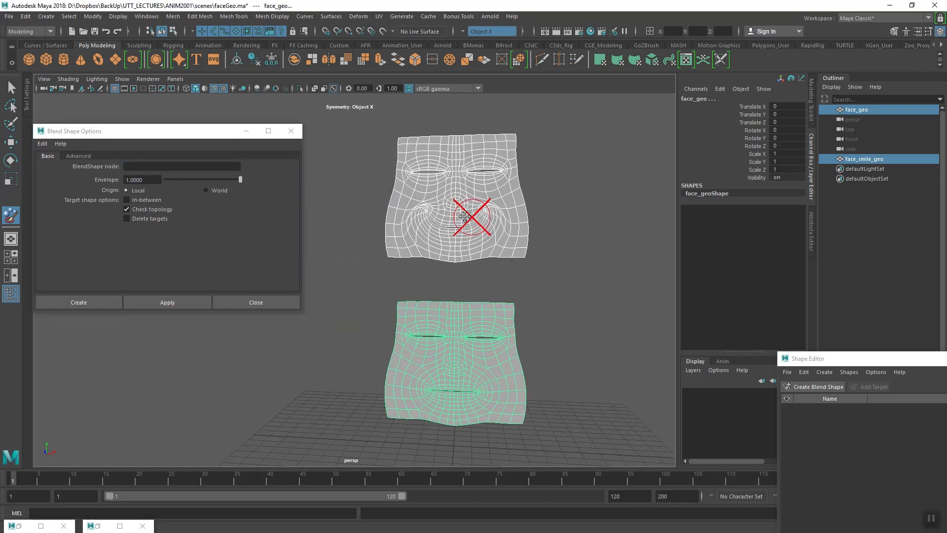
left_click_drag(164, 138, 200, 138)
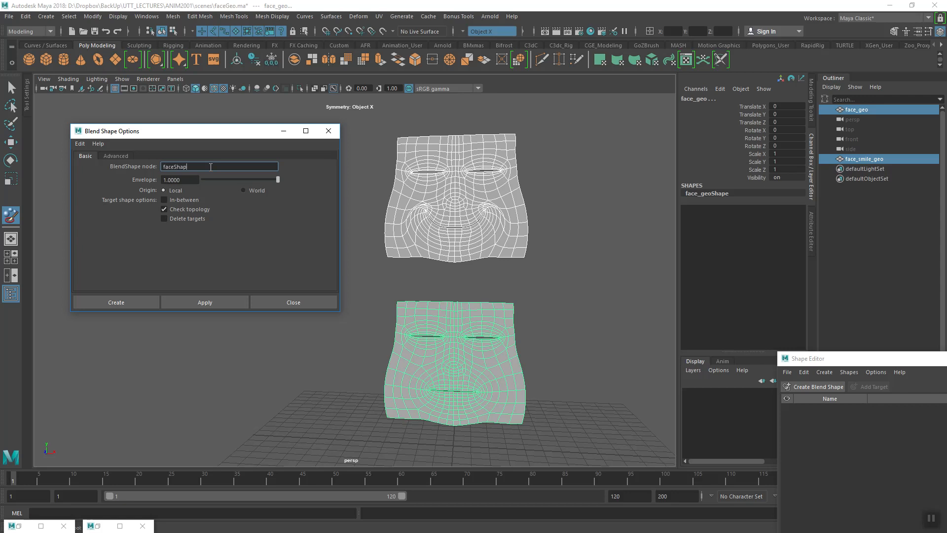
left_click(135, 301)
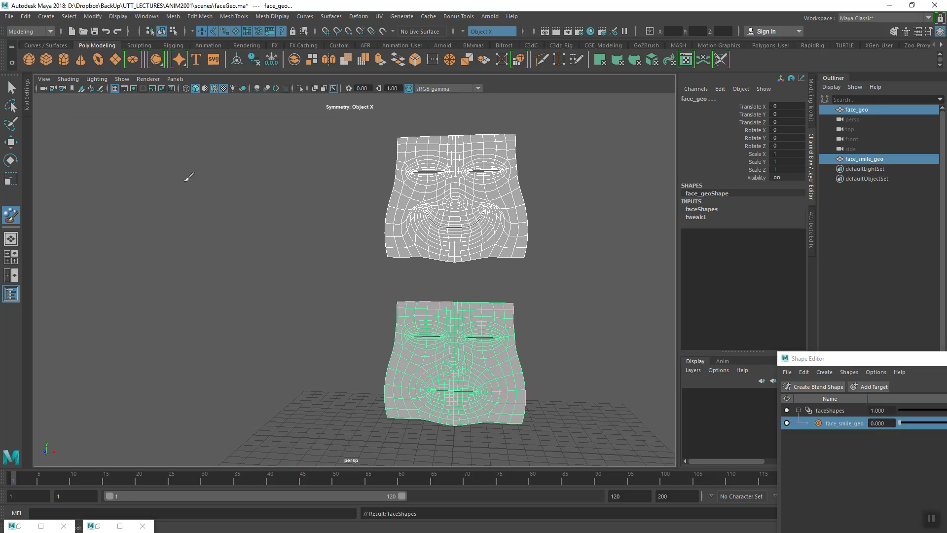
- Select only the original face mesh and expand its faceShapes input to show the target weights
left_click(11, 88)
left_click(483, 340)
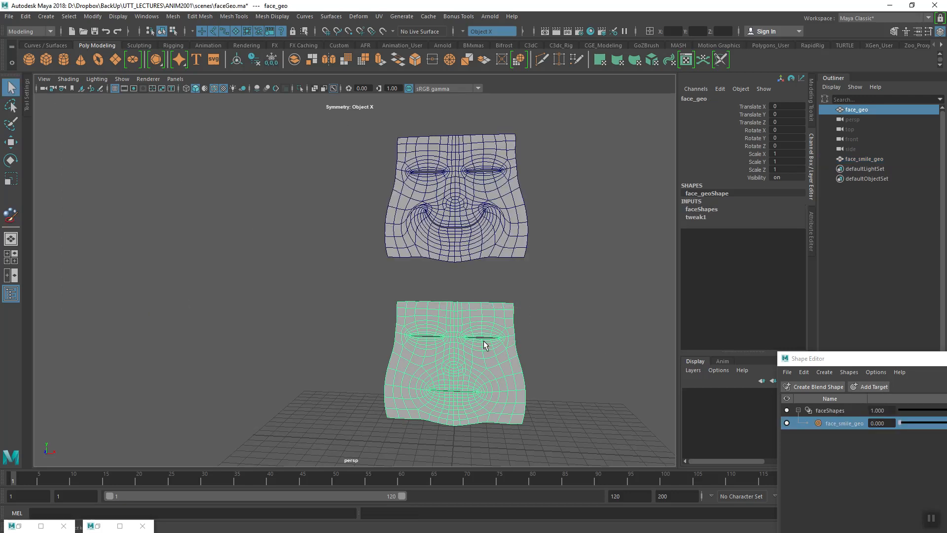
middle_click_drag(505, 341, 437, 325, "alt")
right_click_drag(417, 339, 512, 365, "alt")
middle_click_drag(523, 343, 510, 330, "alt")
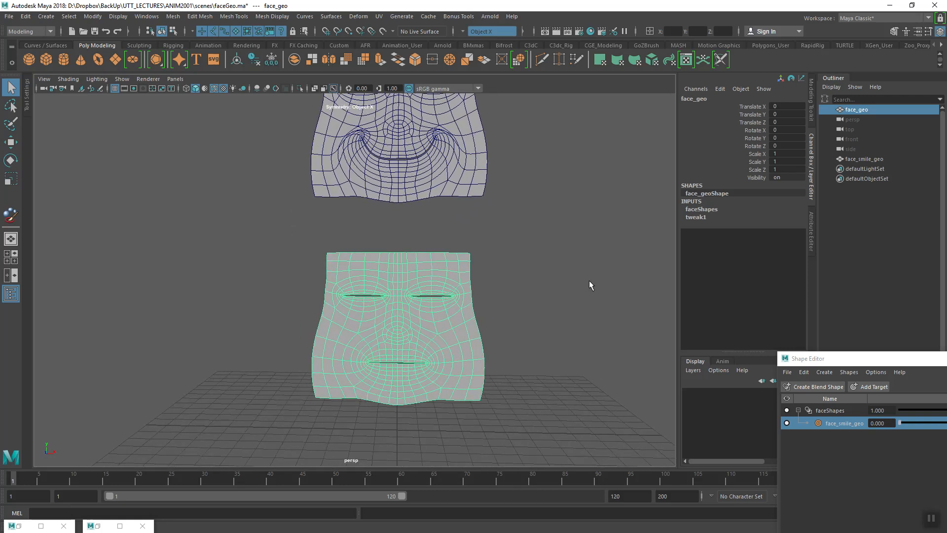
left_click(708, 209)
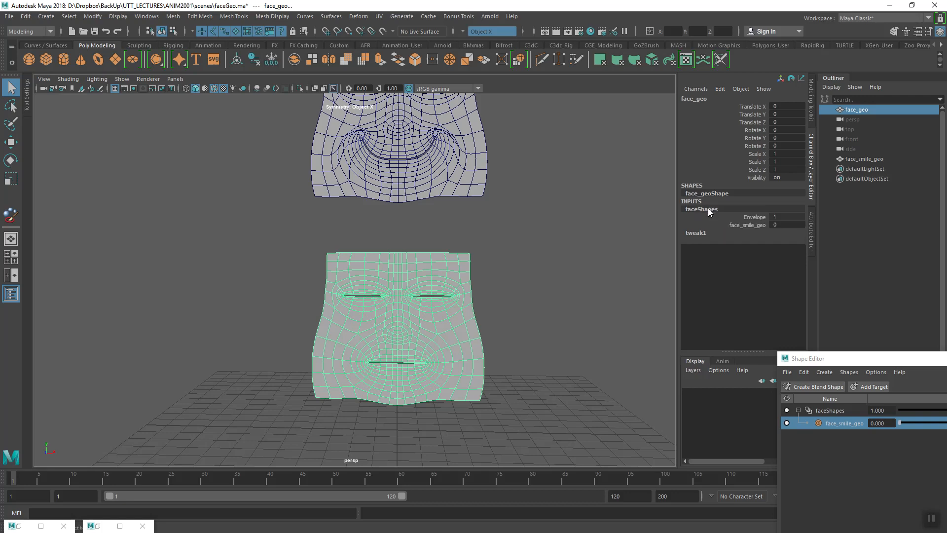
- Scrub the face_smile_geo weight to test the smile on the original face
left_click(749, 224)
middle_click_drag(545, 302, 480, 317)
right_click_drag(480, 318, 393, 315, "alt")
middle_click_drag(393, 315, 385, 345, "alt")
right_click_drag(324, 328, 340, 335, "alt")
left_click_drag(341, 336, 329, 336, "alt")
key("f")
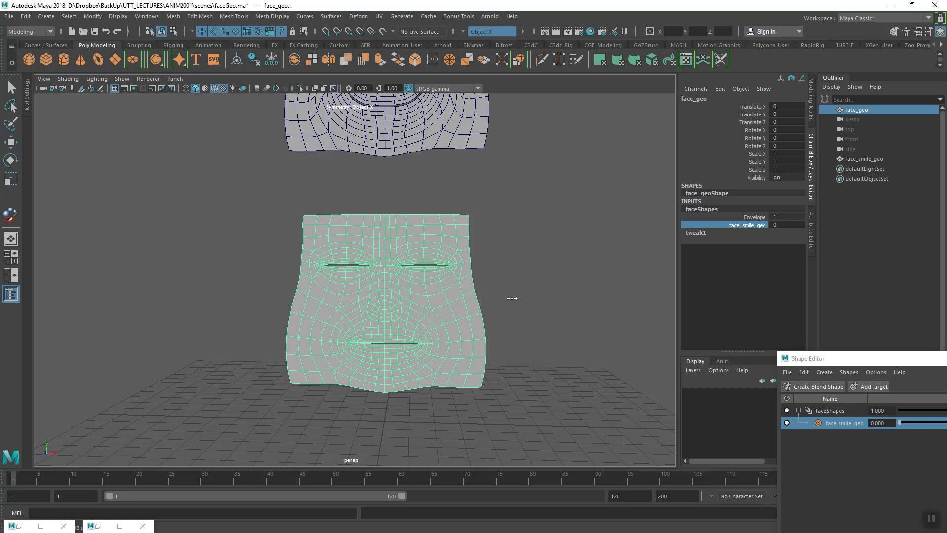
- Duplicate the original face mesh and move the copy up about 19.5 units in Y, above the smile mesh
key("q")
middle_click_drag(467, 362, 476, 407, "alt")
right_click_drag(475, 406, 359, 324, "alt")
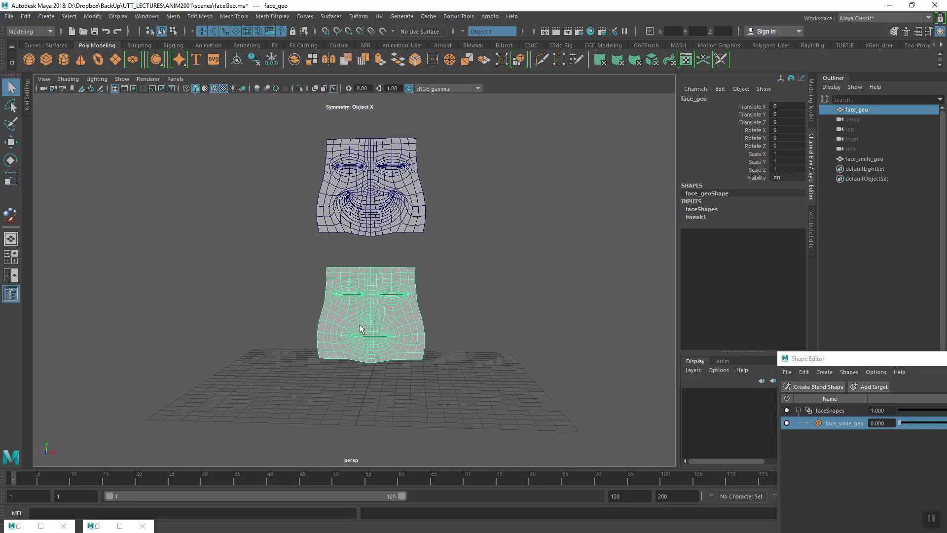
key("ctrl+d")
right_click_drag(487, 362, 365, 371, "alt")
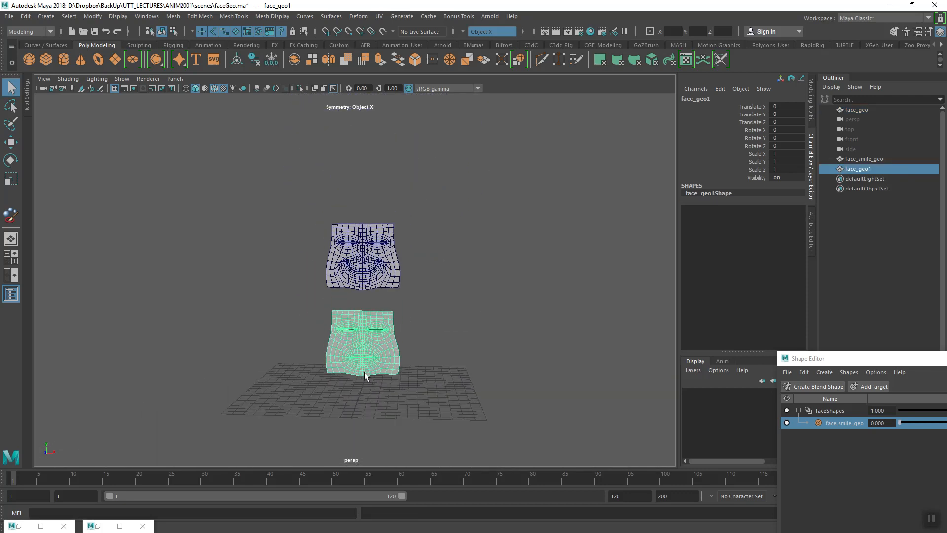
key("w")
left_click_drag(357, 289, 358, 111)
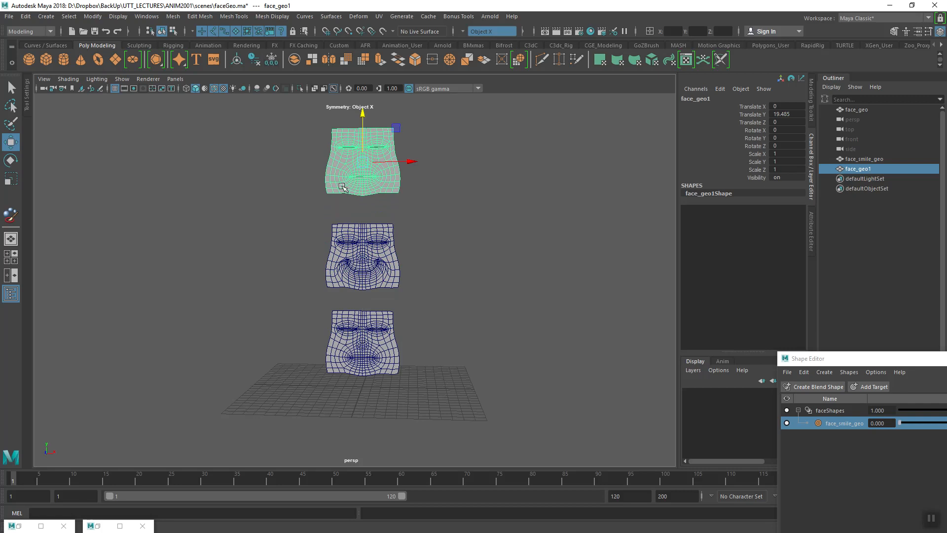
- Switch the new duplicate to vertex mode and soft-select the vertex at its mouth corner
middle_click_drag(299, 225, 300, 296, "alt")
right_click_drag(300, 296, 501, 364, "alt")
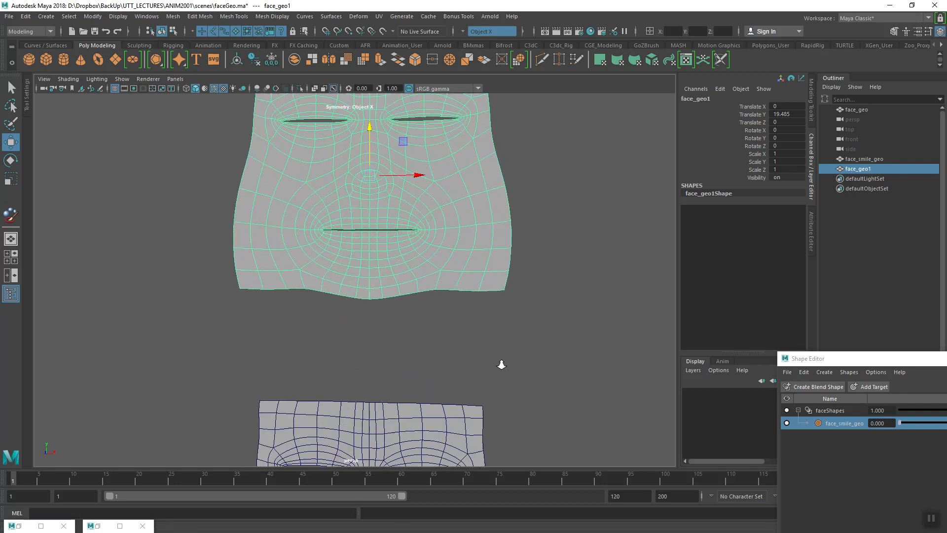
right_click(416, 236)
left_click(369, 234)
left_click(418, 231)
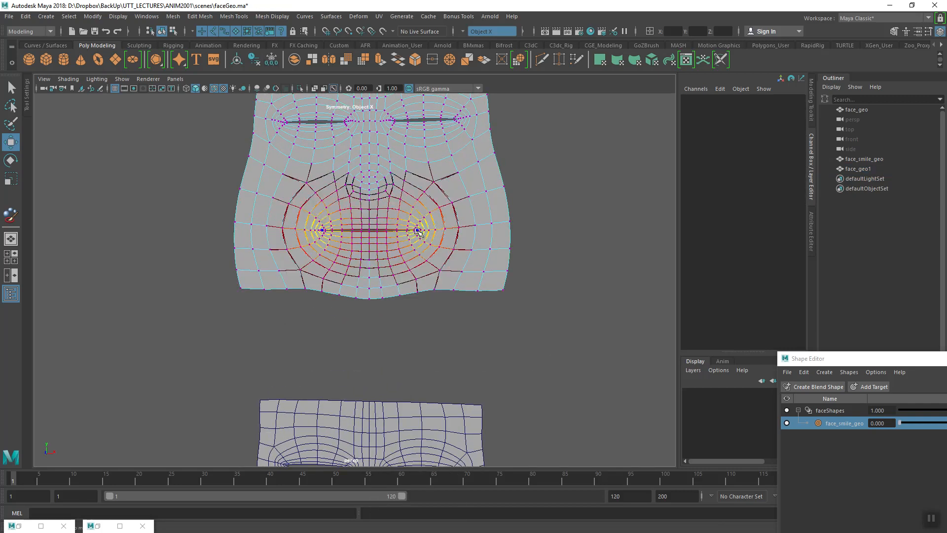
left_click(418, 231)
middle_click_drag(397, 280, 393, 304, "alt")
right_click_drag(393, 304, 587, 271, "alt")
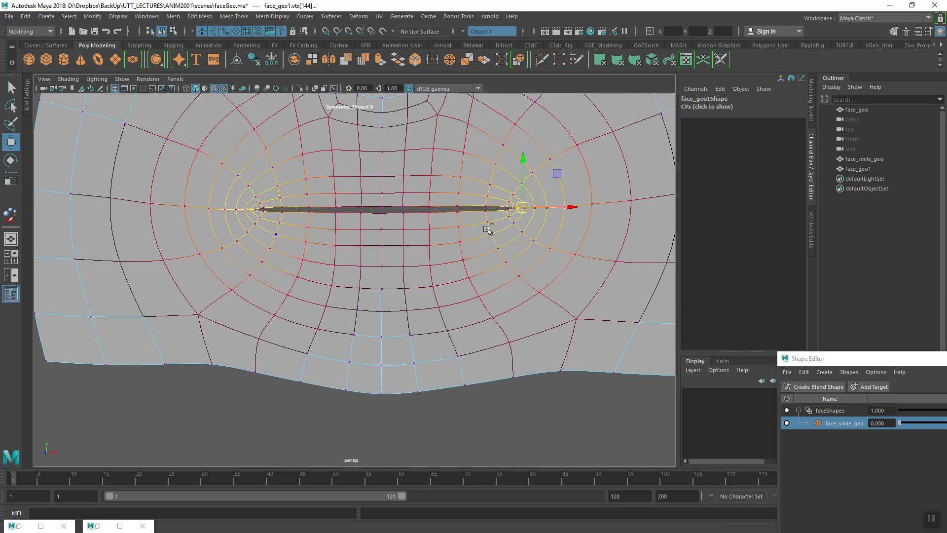
left_click(487, 211)
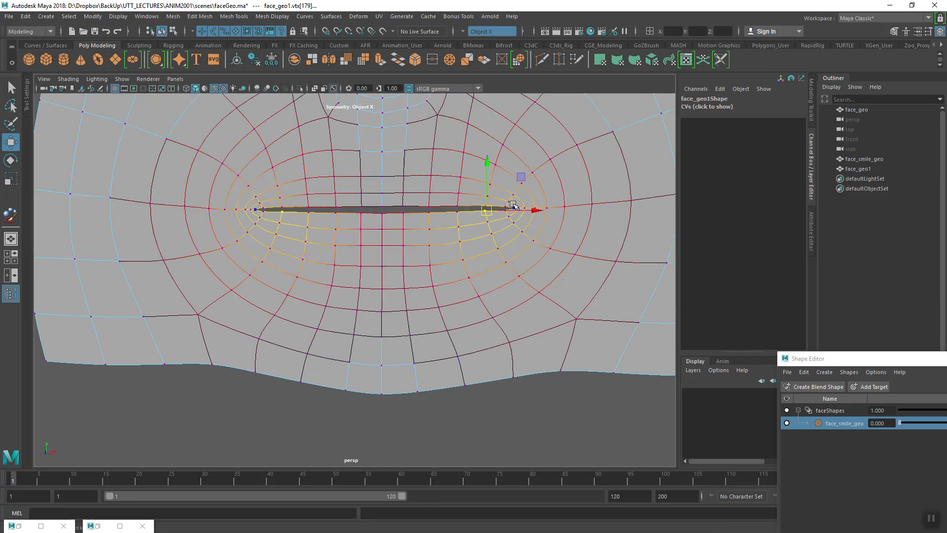
left_click(514, 208)
right_click_drag(550, 269, 483, 210, "alt")
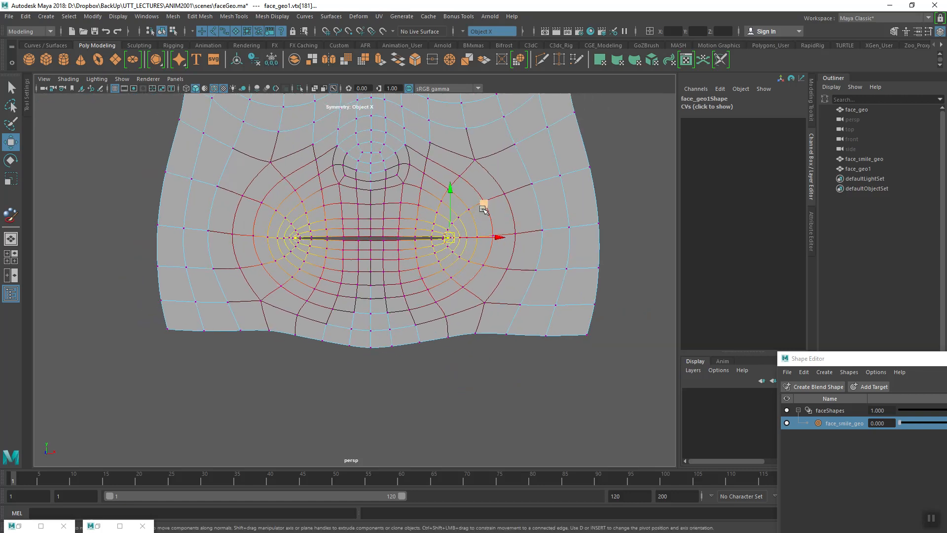
- Lower and rotate the soft-selected mouth corners into a frown, then return to object mode with nothing selected
left_click_drag(458, 199, 499, 277)
key("e")
right_click_drag(505, 277, 424, 259, "alt")
right_click_drag(457, 206, 480, 190)
left_click(572, 325)
right_click_drag(577, 330, 375, 291, "alt")
left_click_drag(375, 291, 437, 290, "alt")
- Select the frown mesh first and add the original face mesh to the selection last
left_click(412, 211)
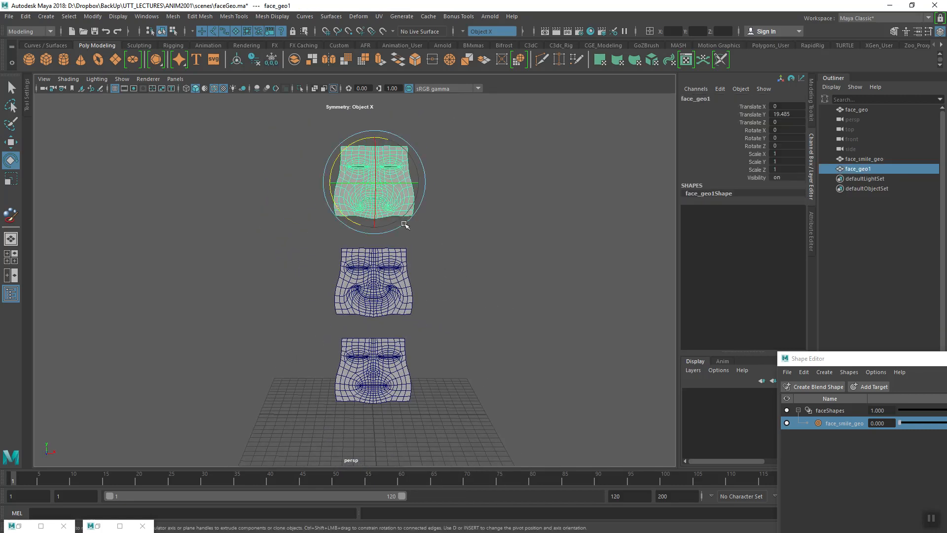
left_click_drag(431, 348, 395, 283, "alt")
right_click_drag(395, 283, 453, 289, "alt")
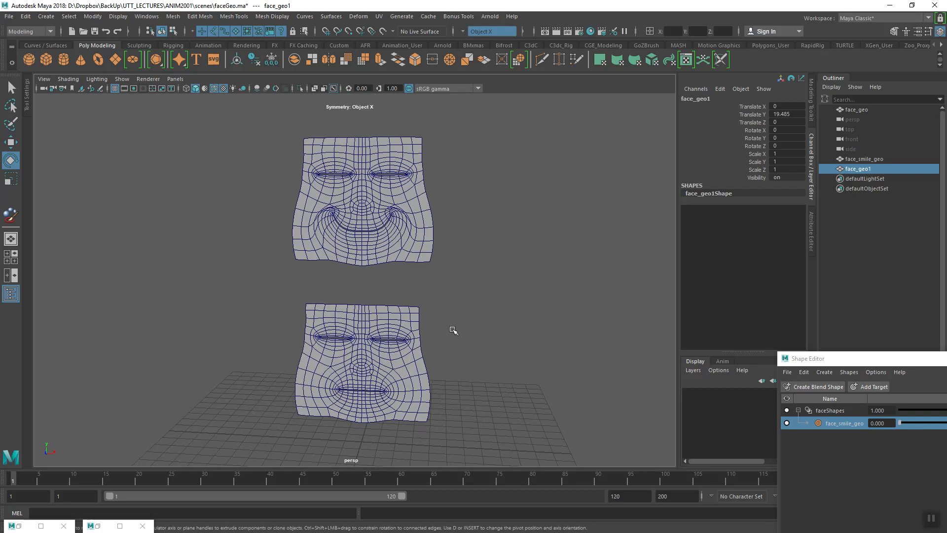
right_click_drag(452, 331, 494, 350, "alt")
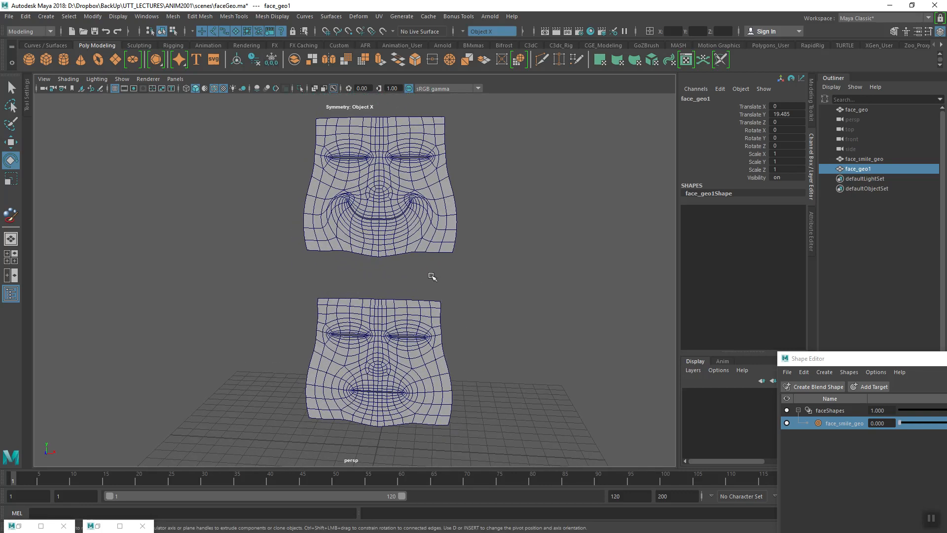
right_click_drag(501, 301, 424, 364, "alt")
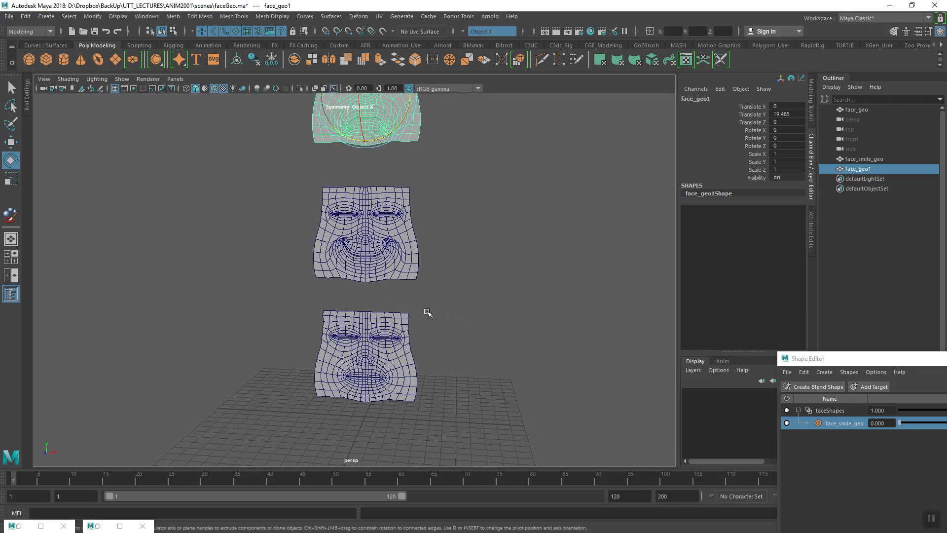
left_click_drag(432, 310, 391, 342, "shift")
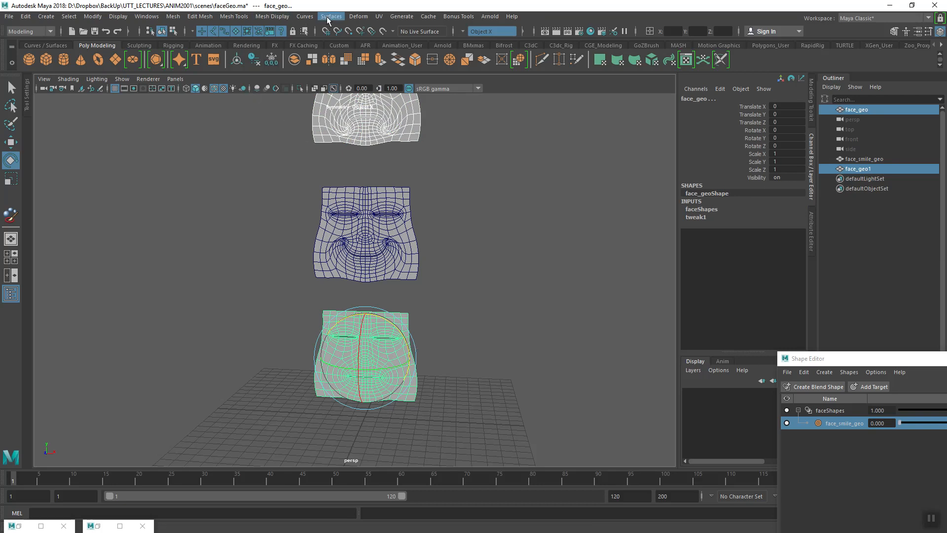
- Add the frown mesh as a blend shape target, specifying the existing faceShapes node
left_click(355, 17)
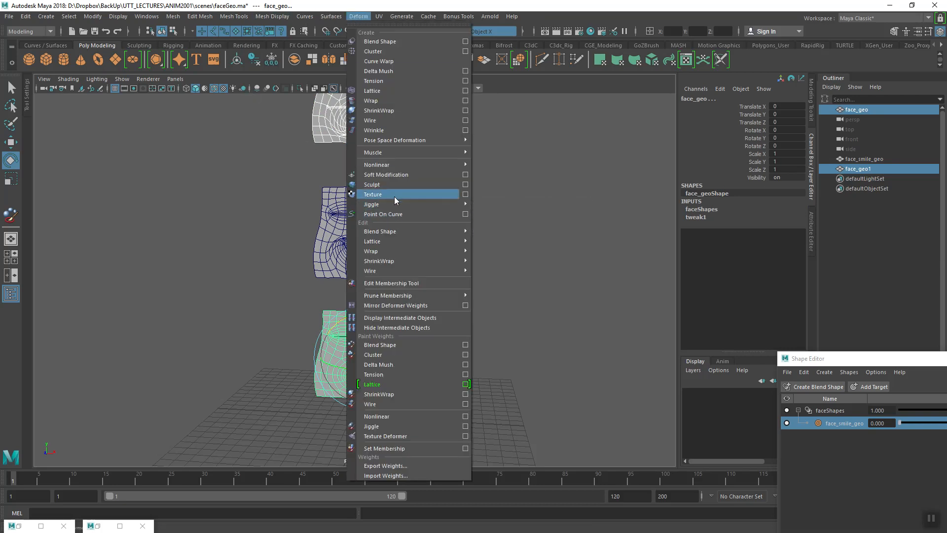
mouse_move(410, 231)
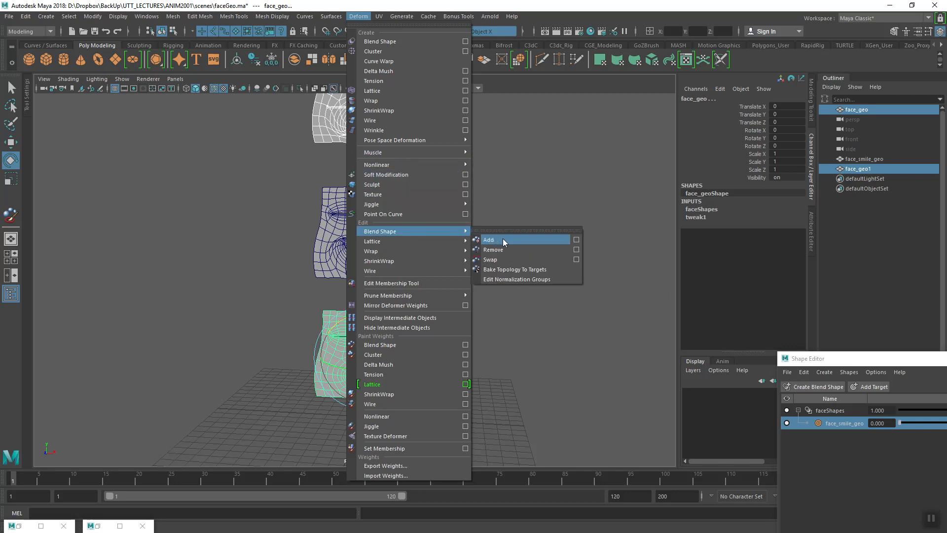
left_click(575, 240)
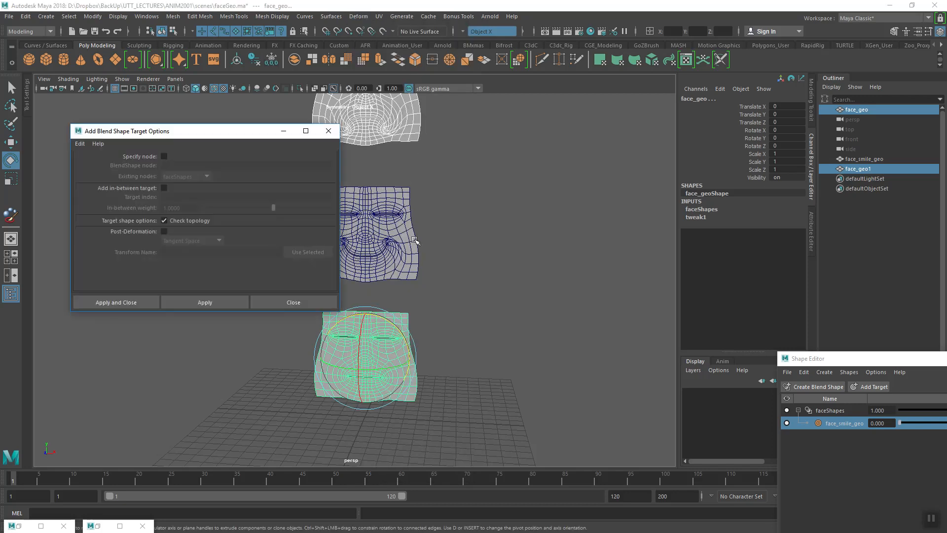
left_click(164, 156)
left_click(207, 176)
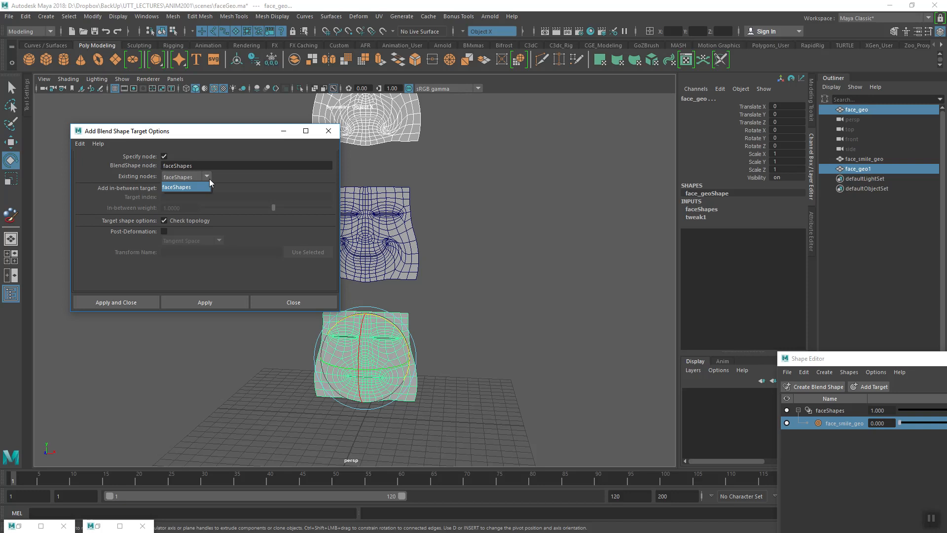
left_click(170, 186)
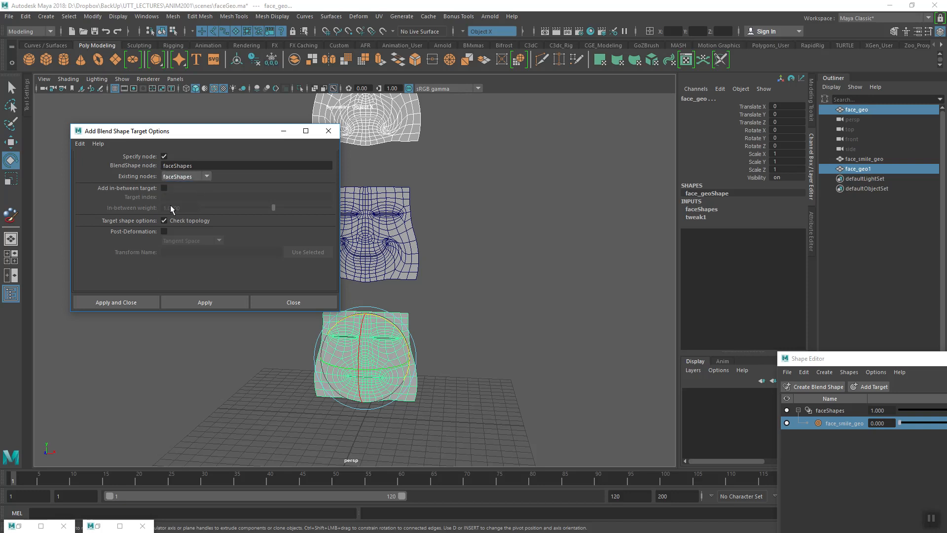
left_click(123, 303)
- Expand the faceShapes input and scrub the face_geo1 weight to test the frown on the original face
middle_click_drag(475, 374, 450, 302, "alt")
right_click_drag(451, 302, 535, 376, "alt")
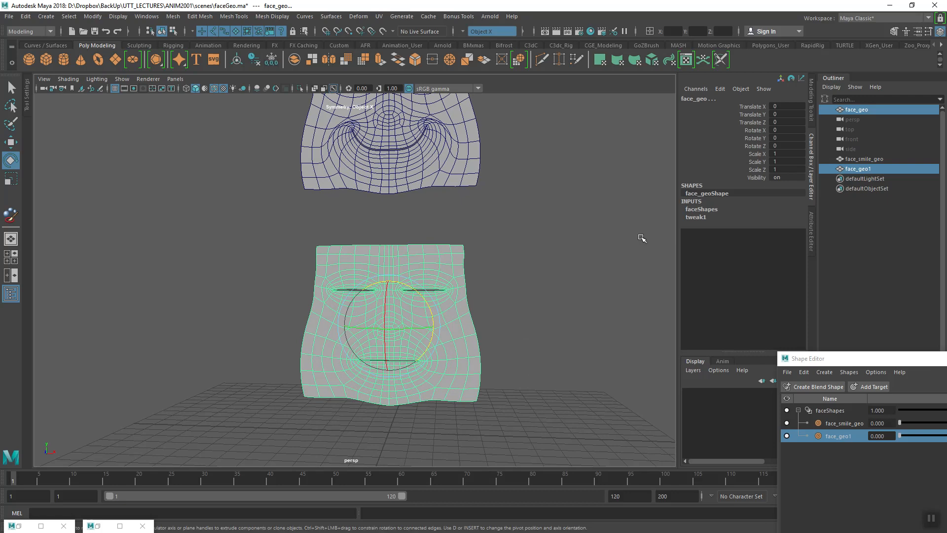
left_click(702, 210)
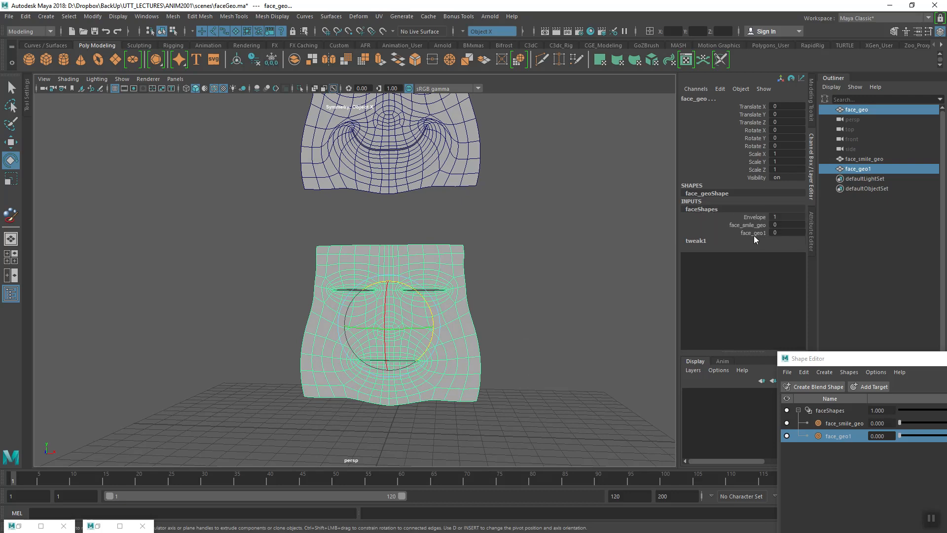
middle_click_drag(581, 266, 568, 301, "alt")
right_click_drag(574, 294, 413, 271, "alt")
middle_click_drag(528, 262, 544, 292, "alt")
right_click_drag(585, 329, 456, 311, "alt")
middle_click_drag(440, 311, 427, 214, "alt")
right_click_drag(428, 219, 583, 308, "alt")
middle_click_drag(585, 287, 567, 330, "alt")
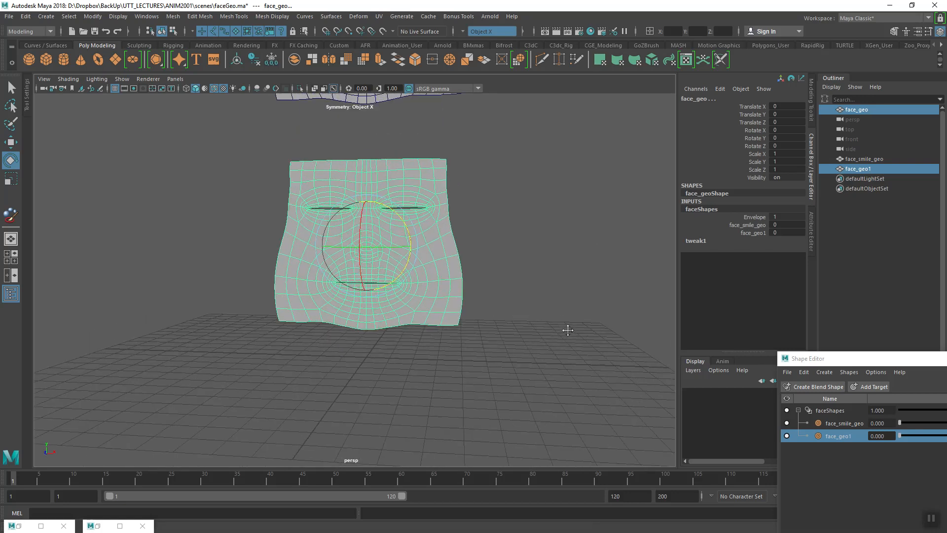
left_click(750, 232)
middle_click_drag(575, 281, 490, 285)
- Scrub the face_smile_geo and face_geo1 weights together to 1 and back to 0 to test the combined shapes
left_click(747, 224)
left_click(748, 233, "shift")
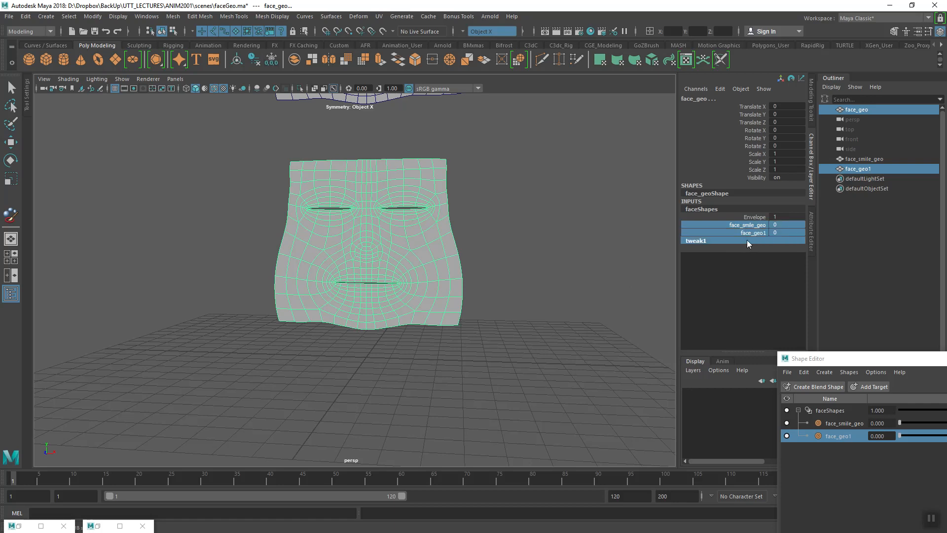
middle_click_drag(560, 294, 585, 281)
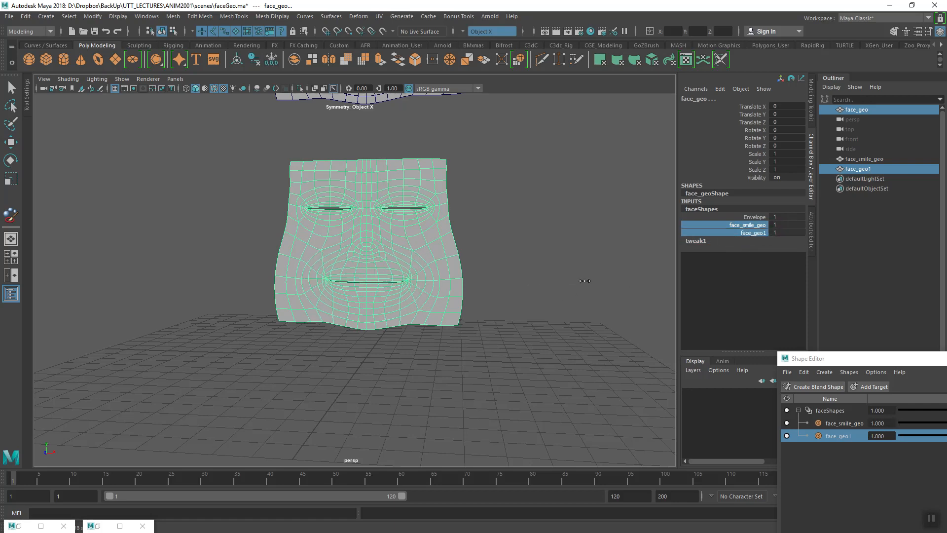
right_click_drag(545, 294, 587, 351, "alt")
middle_click_drag(591, 344, 407, 363)
right_click_drag(488, 372, 380, 349, "alt")
mouse_move(360, 349)
left_mouse_down("alt")
mouse_move(378, 364)
mouse_move(348, 359)
left_mouse_up("alt")
- Clear the current selection and reselect only the original face_geo mesh
left_click(462, 336)
middle_click_drag(493, 316, 492, 333, "alt")
left_click_drag(511, 291, 476, 317)
right_click_drag(349, 348, 513, 350, "alt")
left_click_drag(513, 350, 519, 336, "alt")
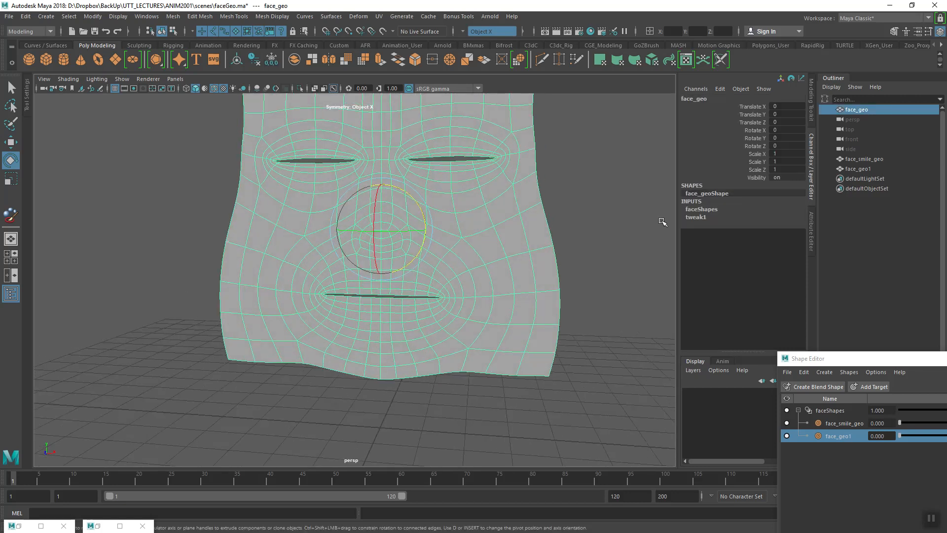
- Expand the faceShapes input and scrub the face_smile_geo weight to 1 and back to 0 to test the smile
left_click(696, 209)
left_click(748, 225)
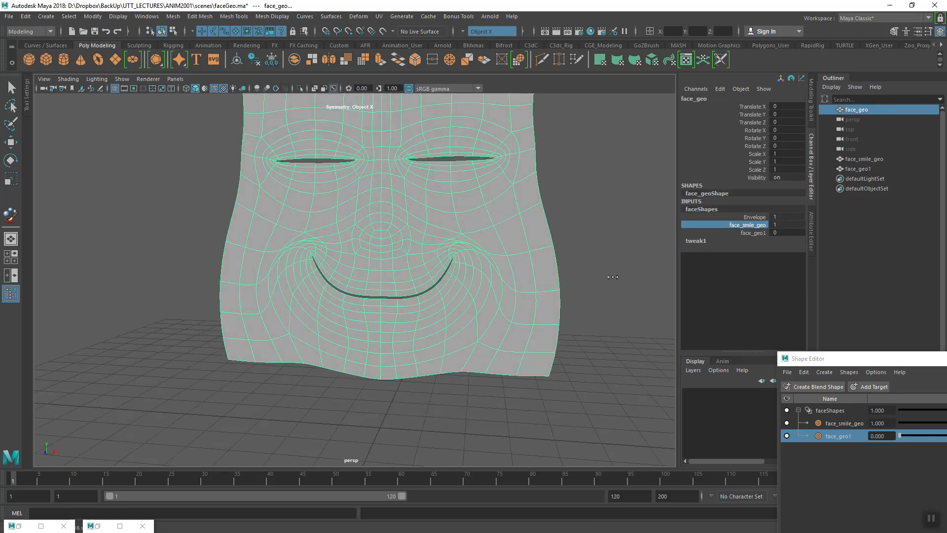
middle_click_drag(609, 280, 527, 282)
- Scrub the face_geo1 weight to 1 to test the frown, then undo the weight change
right_click_drag(505, 301, 253, 269, "alt")
middle_click_drag(253, 270, 265, 292, "alt")
right_click_drag(389, 334, 533, 380, "alt")
left_click(731, 232)
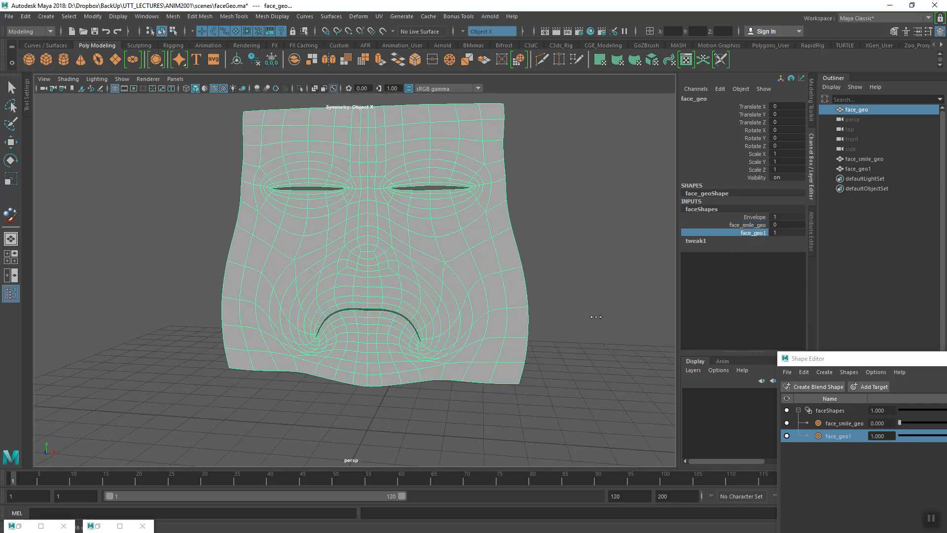
key("ctrl+z")
left_click_drag(533, 336, 476, 344, "alt")
right_click_drag(475, 344, 448, 318, "alt")
middle_click_drag(448, 317, 456, 338, "alt")
left_click_drag(457, 339, 520, 321, "alt")
middle_click_drag(491, 319, 492, 340, "alt")
right_click_drag(492, 339, 578, 380, "alt")
left_click_drag(579, 380, 520, 373, "alt")
right_click_drag(520, 373, 442, 346, "alt")
middle_click_drag(441, 345, 448, 388, "alt")
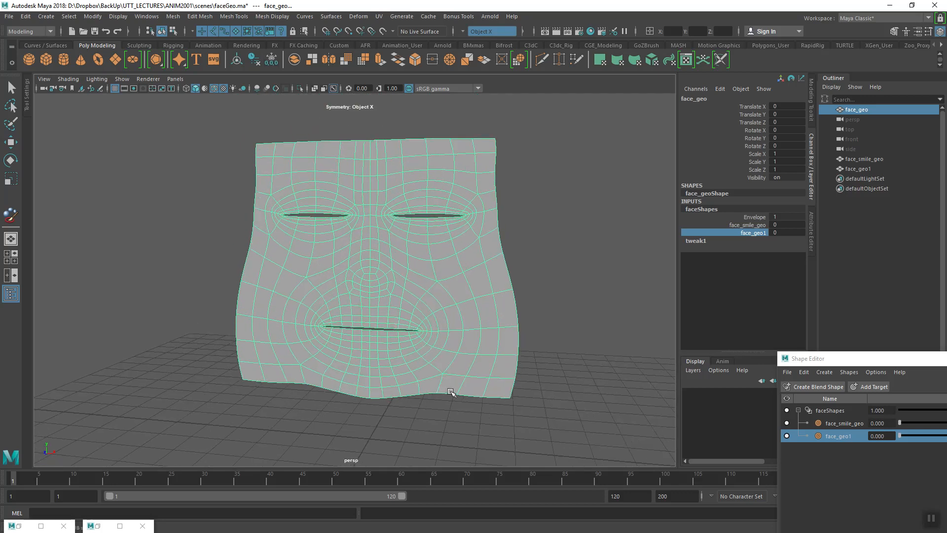
right_click_drag(448, 389, 430, 360, "alt")
left_click_drag(429, 360, 471, 354, "alt")
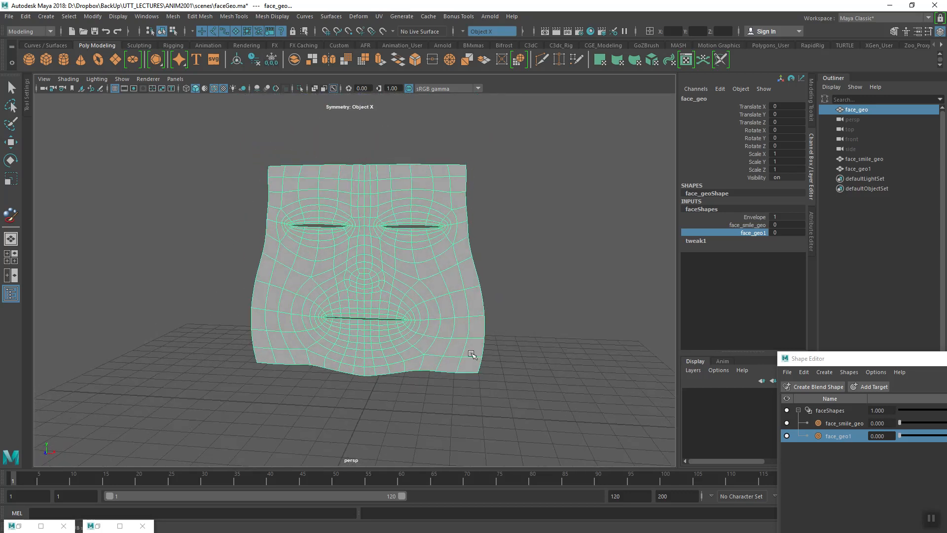